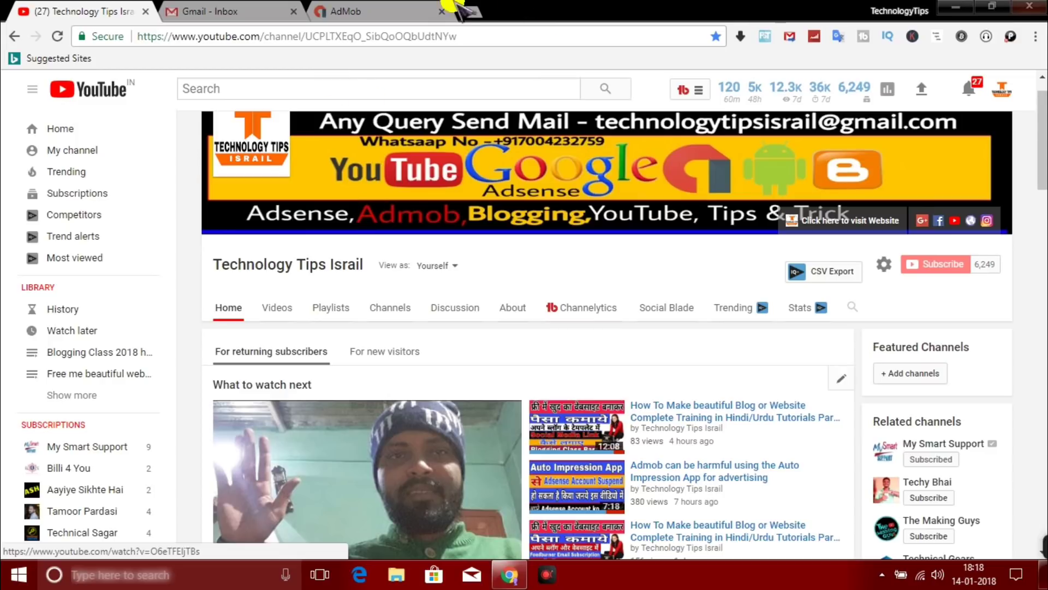
- Switch to the open AdMob account and examine the home dashboard's earnings, network performance, app performance and ad unit performance
{"action": "left_click", "coordinate": [398, 6]}
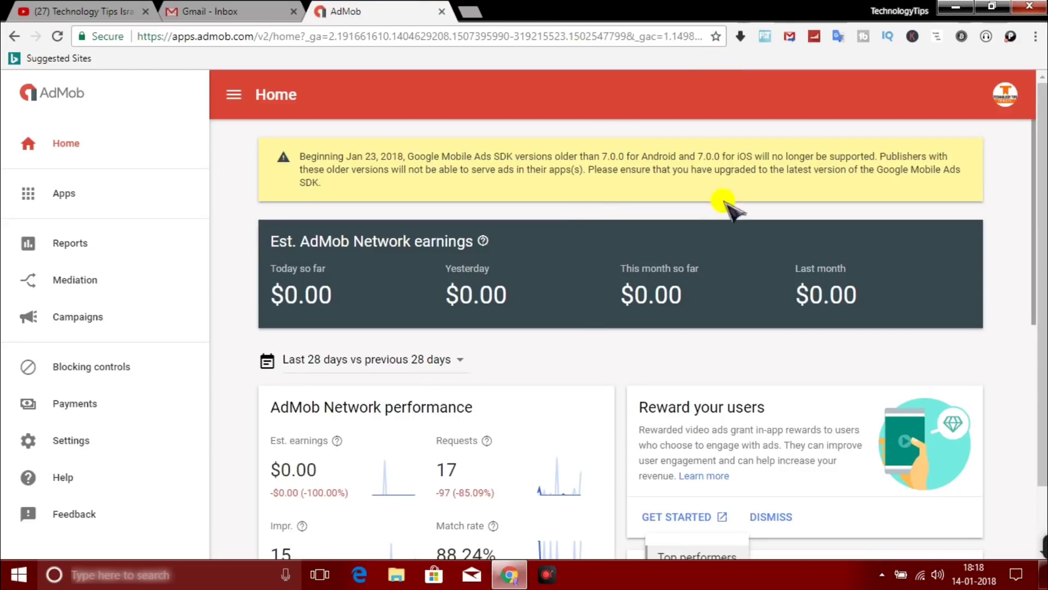
{"action": "scroll", "coordinate": [510, 344], "scroll_direction": "down", "scroll_amount": 2}
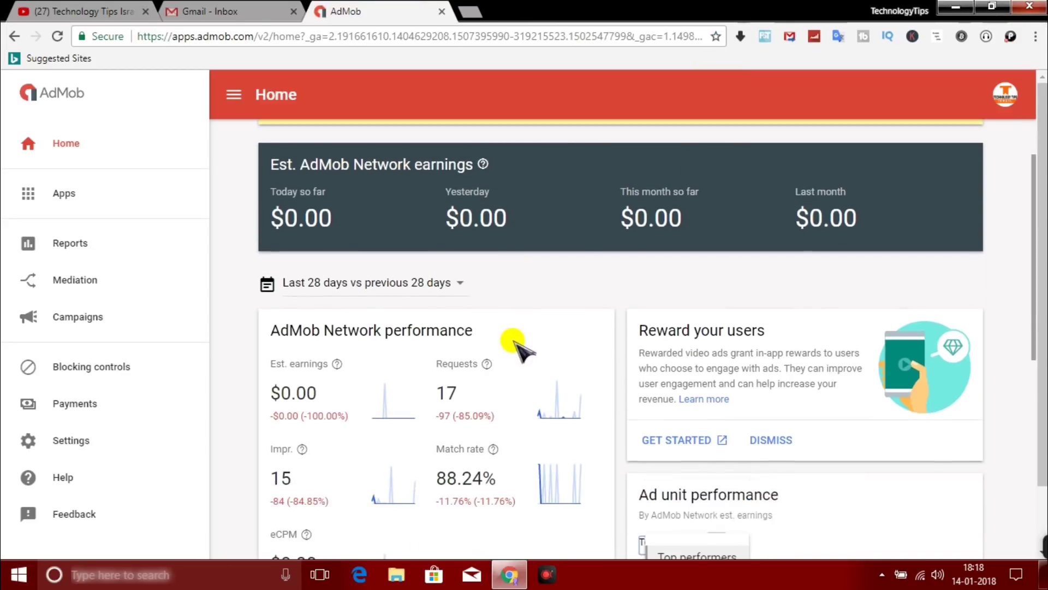
{"action": "scroll", "coordinate": [439, 333], "scroll_direction": "down", "scroll_amount": 4}
{"action": "scroll", "coordinate": [615, 273], "scroll_direction": "down", "scroll_amount": 3}
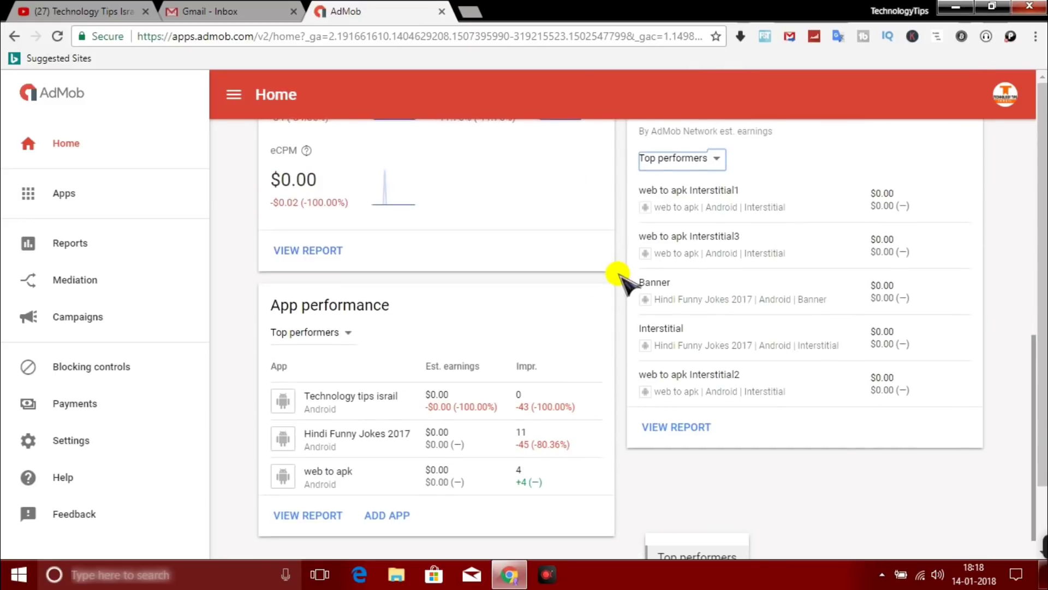
{"action": "scroll", "coordinate": [616, 273], "scroll_direction": "up", "scroll_amount": 3}
{"action": "scroll", "coordinate": [617, 273], "scroll_direction": "up", "scroll_amount": 4}
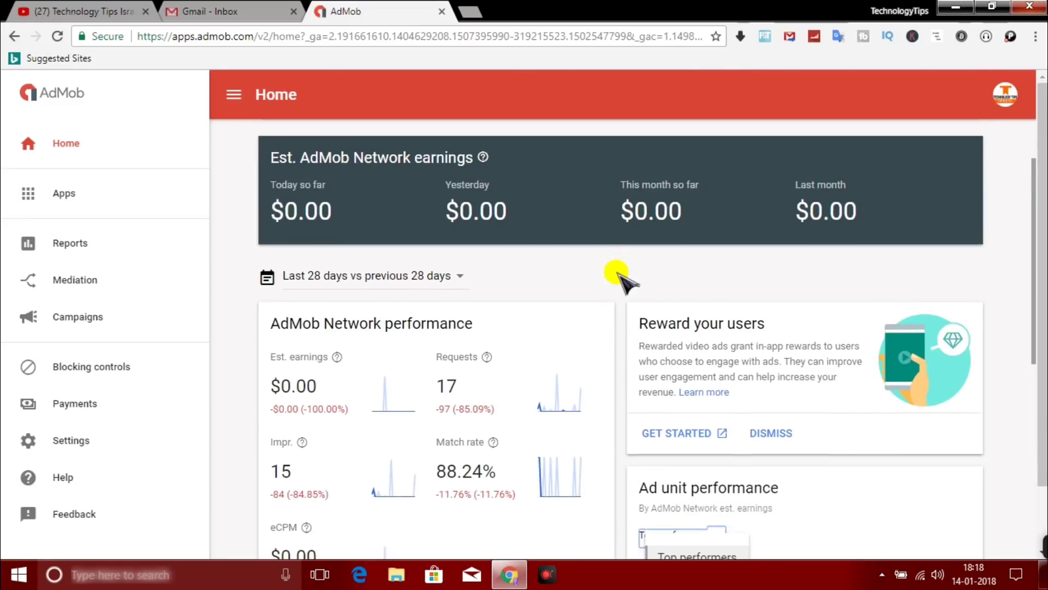
{"action": "scroll", "coordinate": [543, 279], "scroll_direction": "down", "scroll_amount": 3}
{"action": "scroll", "coordinate": [540, 284], "scroll_direction": "down", "scroll_amount": 5}
{"action": "scroll", "coordinate": [540, 286], "scroll_direction": "up", "scroll_amount": 6}
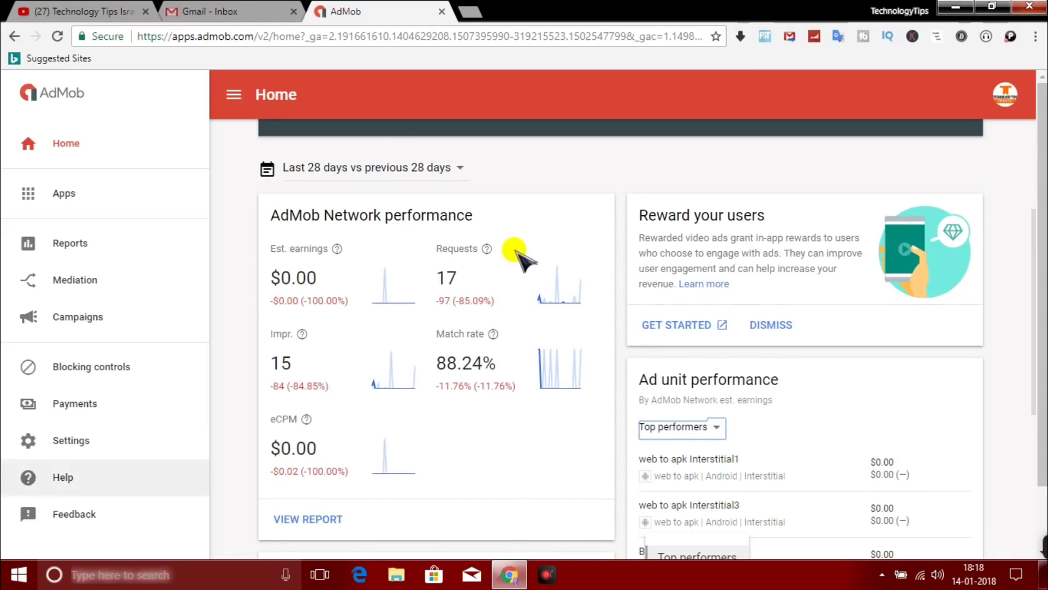
{"action": "scroll", "coordinate": [481, 296], "scroll_direction": "up", "scroll_amount": 3}
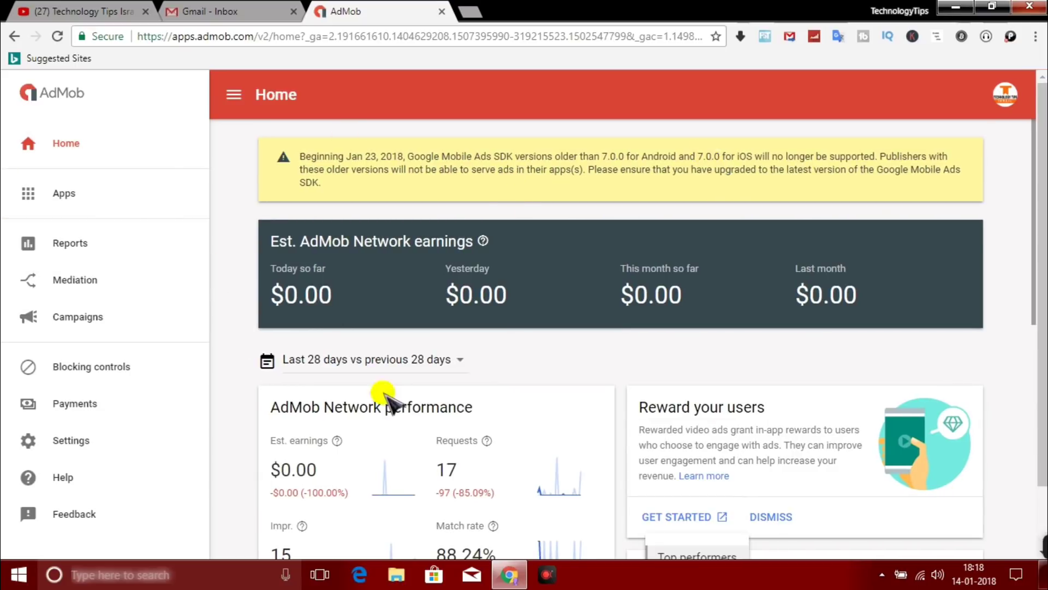
{"action": "scroll", "coordinate": [508, 347], "scroll_direction": "down", "scroll_amount": 5}
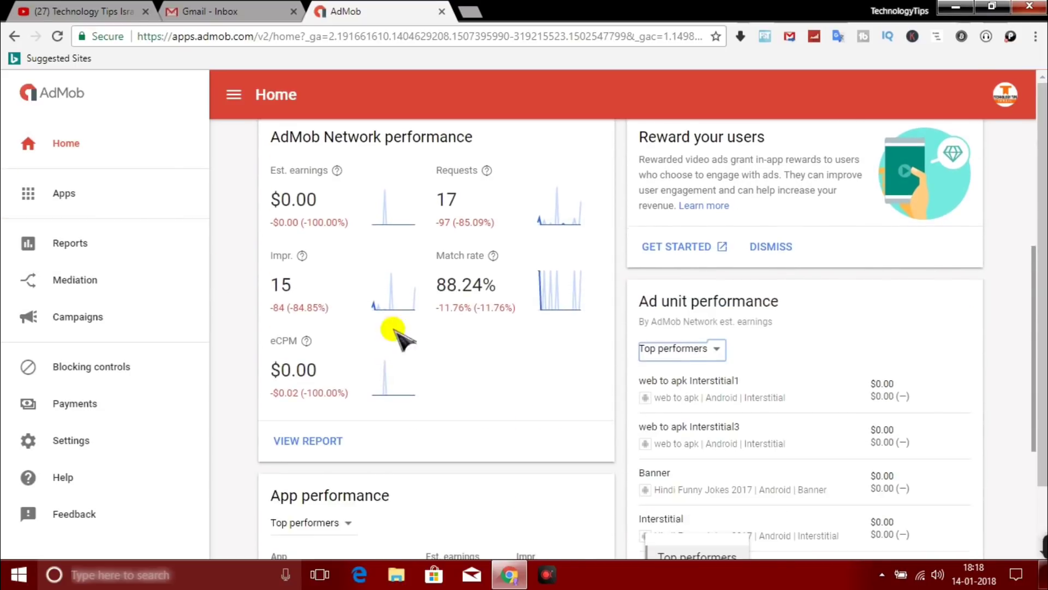
{"action": "scroll", "coordinate": [615, 277], "scroll_direction": "down", "scroll_amount": 4}
{"action": "scroll", "coordinate": [615, 276], "scroll_direction": "up", "scroll_amount": 4}
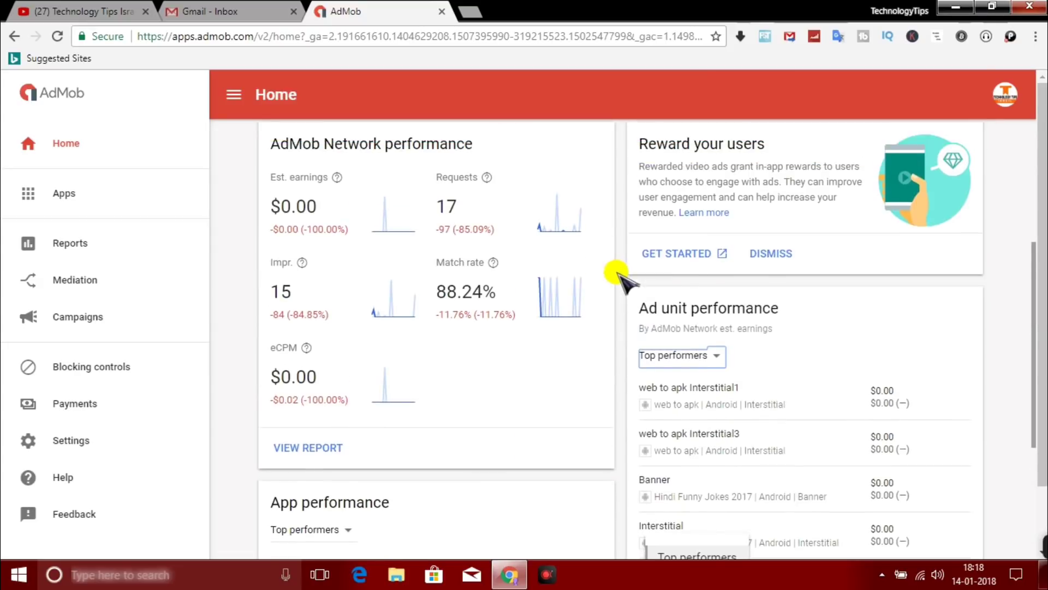
{"action": "scroll", "coordinate": [621, 275], "scroll_direction": "up", "scroll_amount": 3}
{"action": "scroll", "coordinate": [620, 276], "scroll_direction": "down", "scroll_amount": 7}
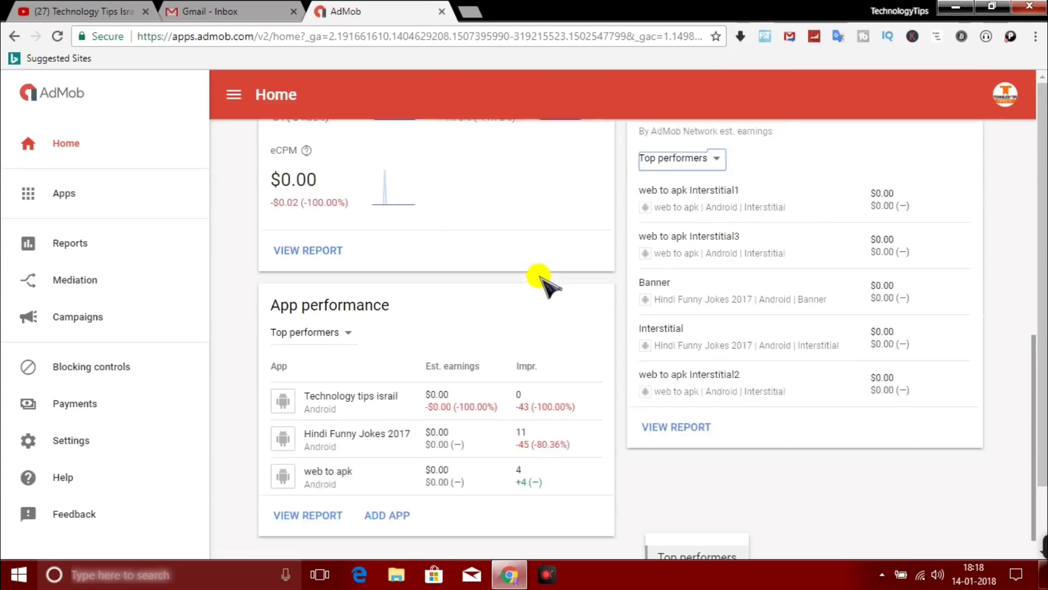
{"action": "scroll", "coordinate": [540, 283], "scroll_direction": "up", "scroll_amount": 5}
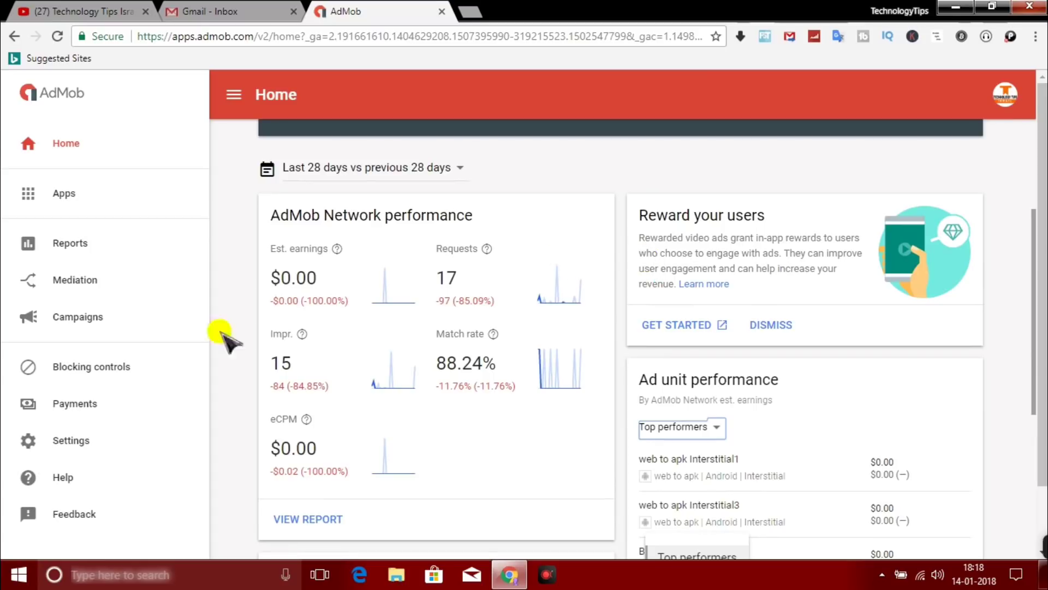
{"action": "scroll", "coordinate": [494, 311], "scroll_direction": "up", "scroll_amount": 3}
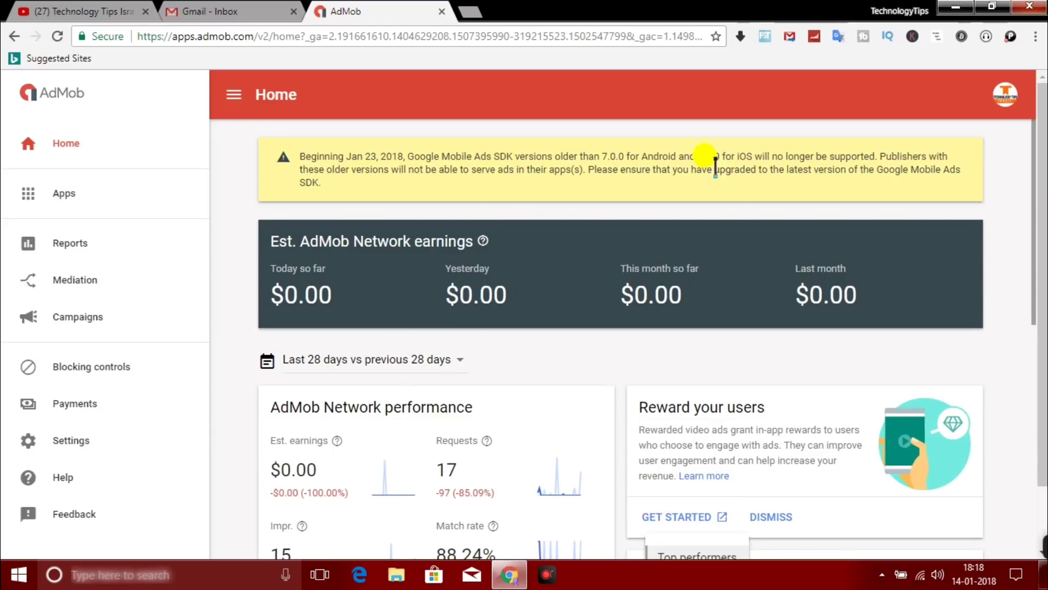
{"action": "scroll", "coordinate": [492, 355], "scroll_direction": "down", "scroll_amount": 5}
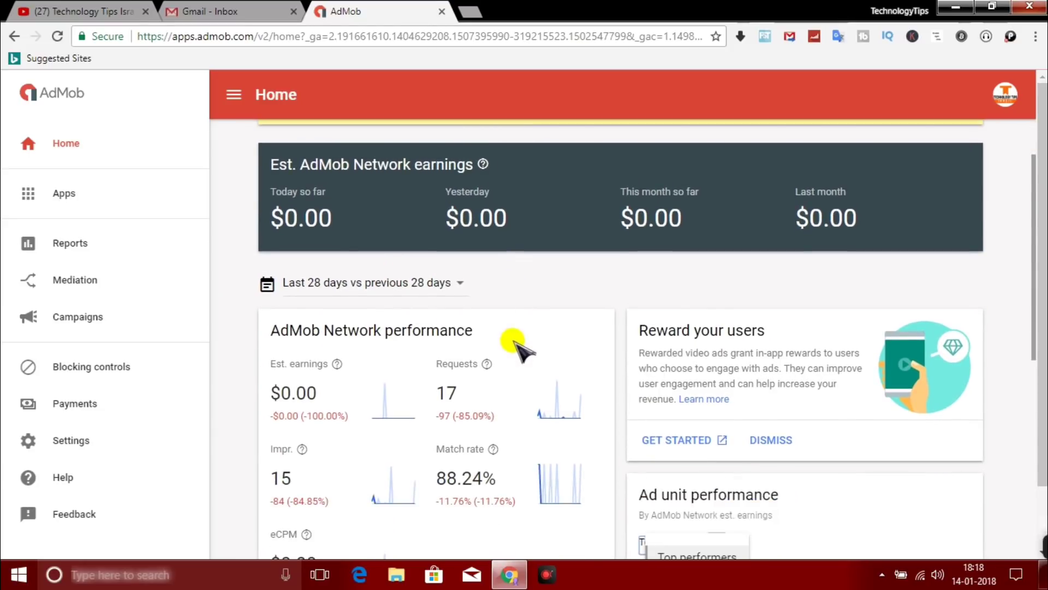
{"action": "scroll", "coordinate": [615, 274], "scroll_direction": "down", "scroll_amount": 3}
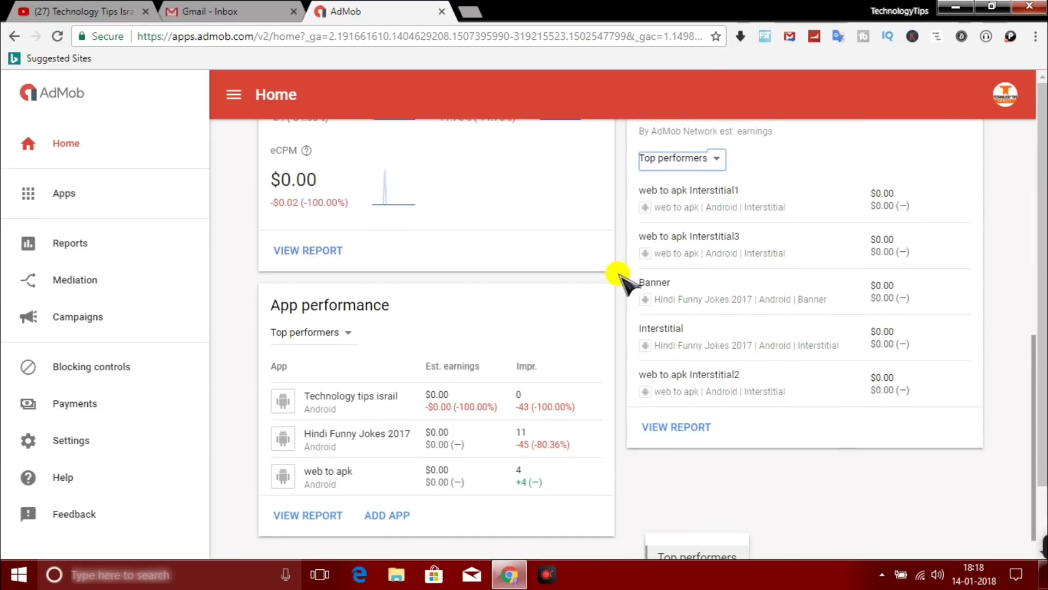
{"action": "scroll", "coordinate": [616, 273], "scroll_direction": "up", "scroll_amount": 4}
{"action": "scroll", "coordinate": [620, 276], "scroll_direction": "up", "scroll_amount": 3}
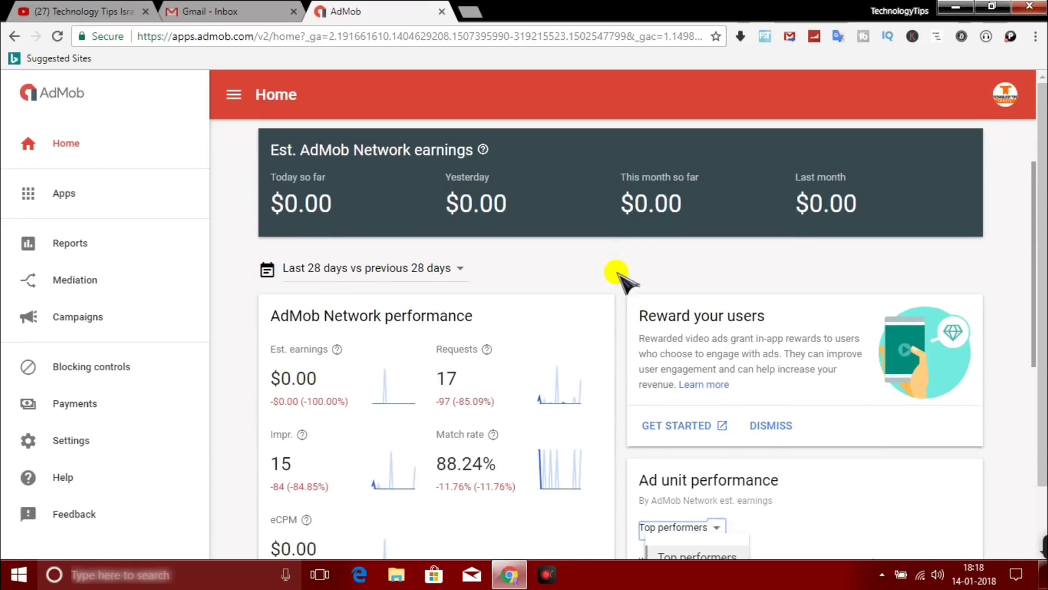
{"action": "scroll", "coordinate": [617, 276], "scroll_direction": "down", "scroll_amount": 7}
{"action": "scroll", "coordinate": [542, 284], "scroll_direction": "up", "scroll_amount": 5}
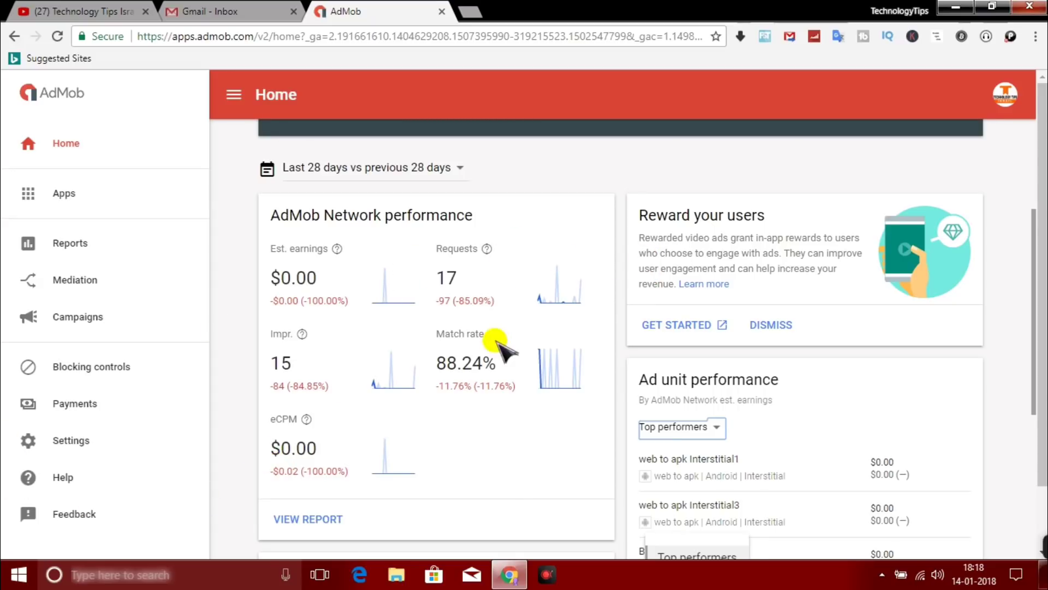
{"action": "scroll", "coordinate": [496, 333], "scroll_direction": "up", "scroll_amount": 2}
{"action": "scroll", "coordinate": [496, 314], "scroll_direction": "up", "scroll_amount": 1}
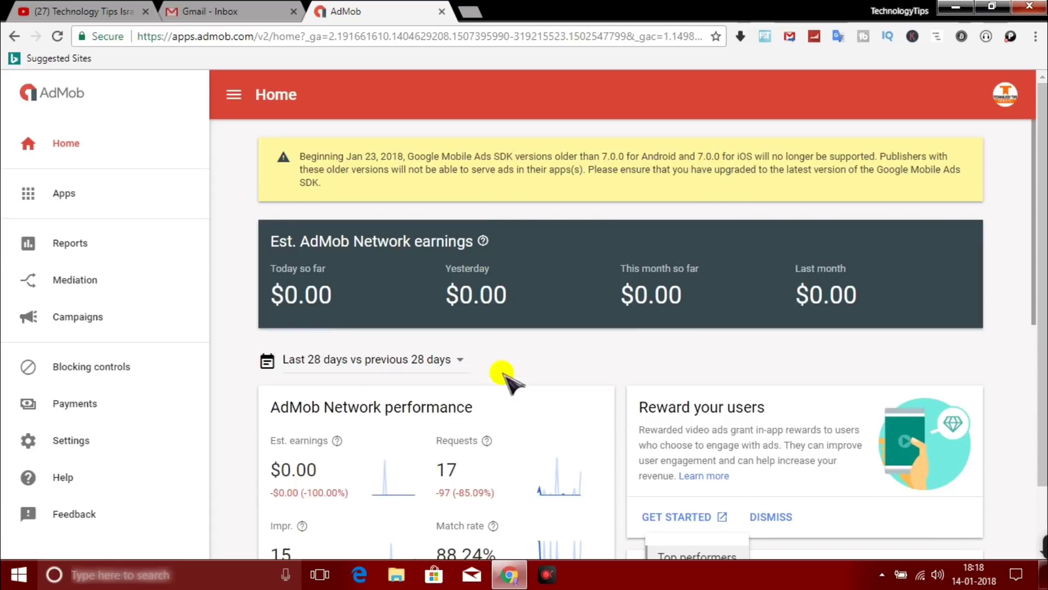
{"action": "scroll", "coordinate": [507, 376], "scroll_direction": "down", "scroll_amount": 5}
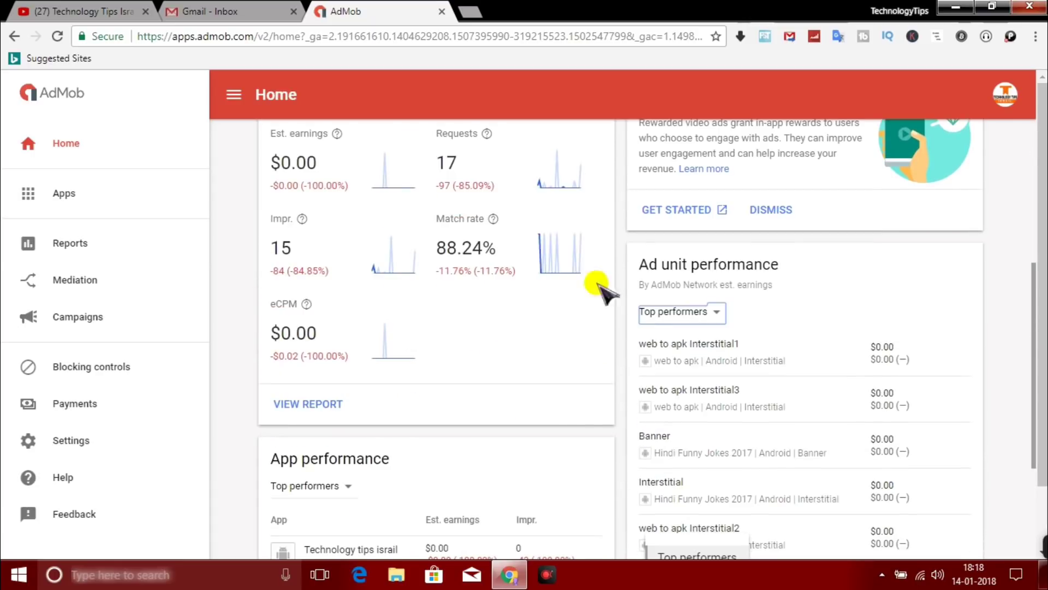
{"action": "scroll", "coordinate": [612, 279], "scroll_direction": "down", "scroll_amount": 3}
{"action": "scroll", "coordinate": [620, 276], "scroll_direction": "up", "scroll_amount": 4}
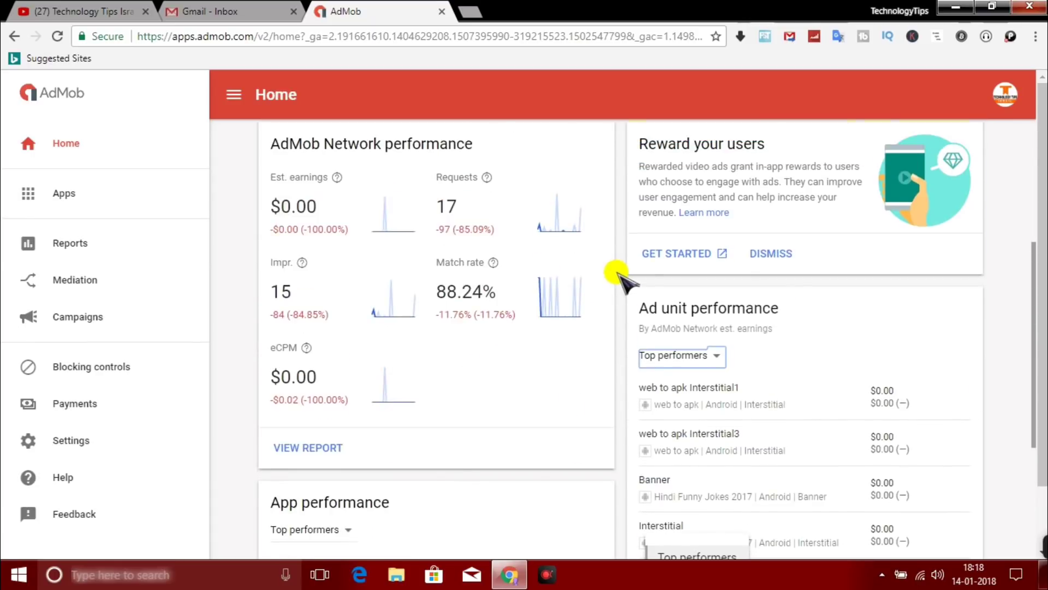
{"action": "scroll", "coordinate": [620, 275], "scroll_direction": "up", "scroll_amount": 3}
{"action": "scroll", "coordinate": [617, 276], "scroll_direction": "down", "scroll_amount": 7}
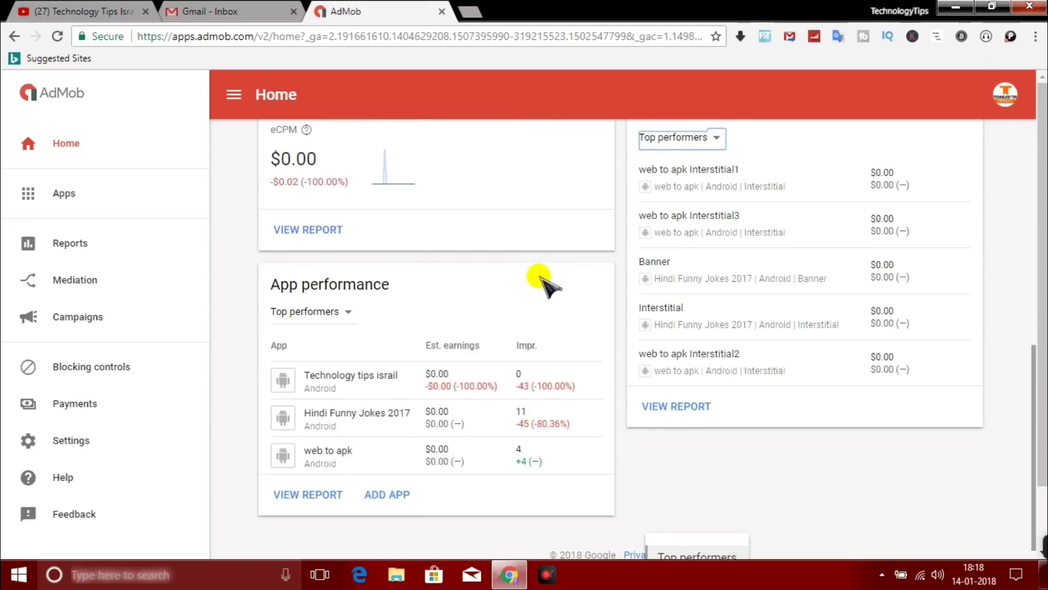
{"action": "scroll", "coordinate": [544, 285], "scroll_direction": "up", "scroll_amount": 5}
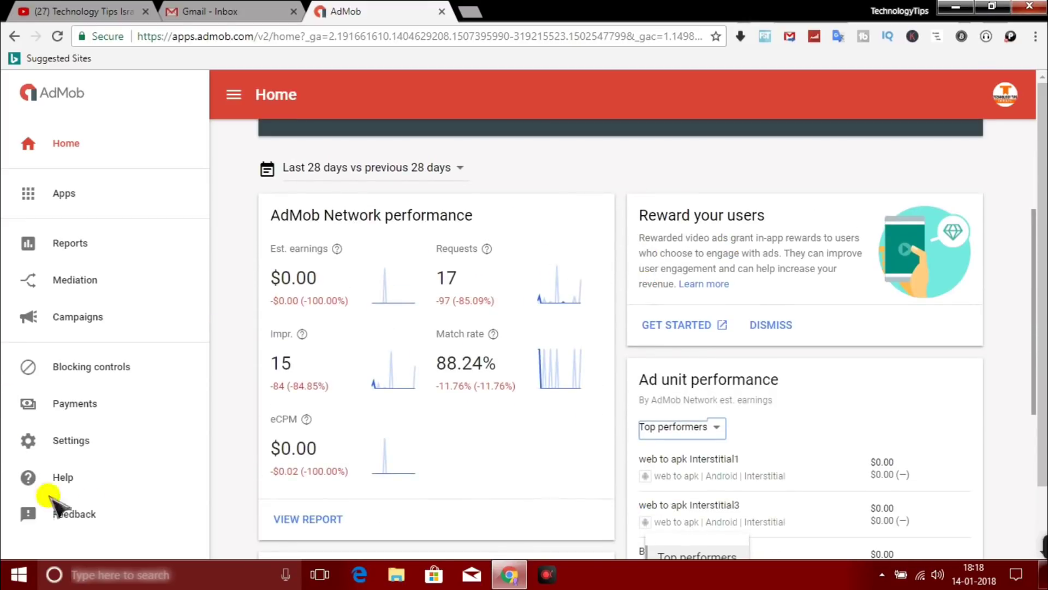
{"action": "scroll", "coordinate": [498, 333], "scroll_direction": "up", "scroll_amount": 3}
{"action": "scroll", "coordinate": [489, 306], "scroll_direction": "up", "scroll_amount": 1}
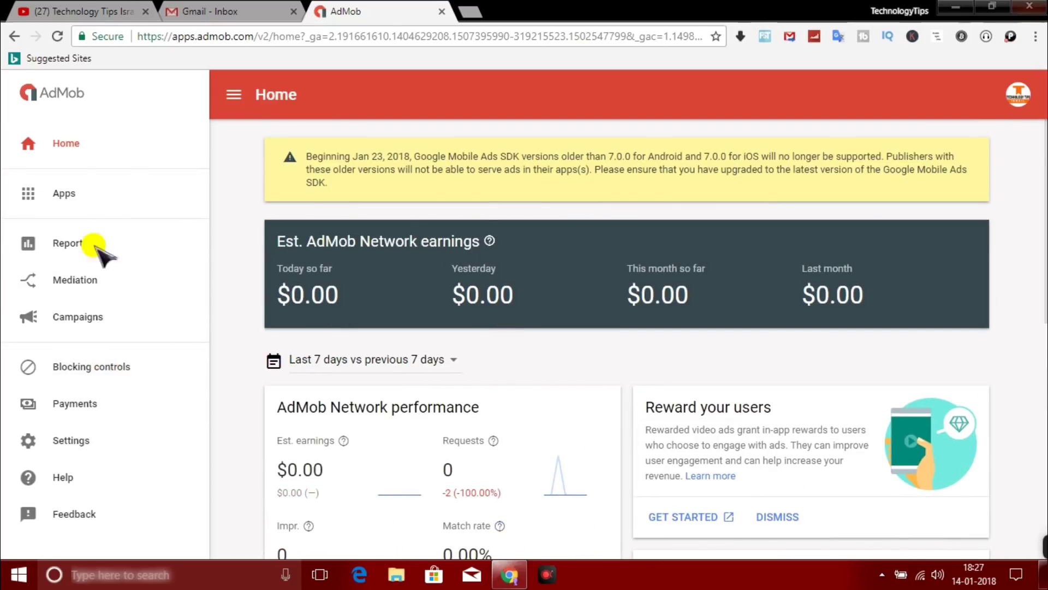
- Open the overview of the last visited Android app, AMAN, and examine its network earnings, network performance and ad unit performance
{"action": "left_click", "coordinate": [84, 191]}
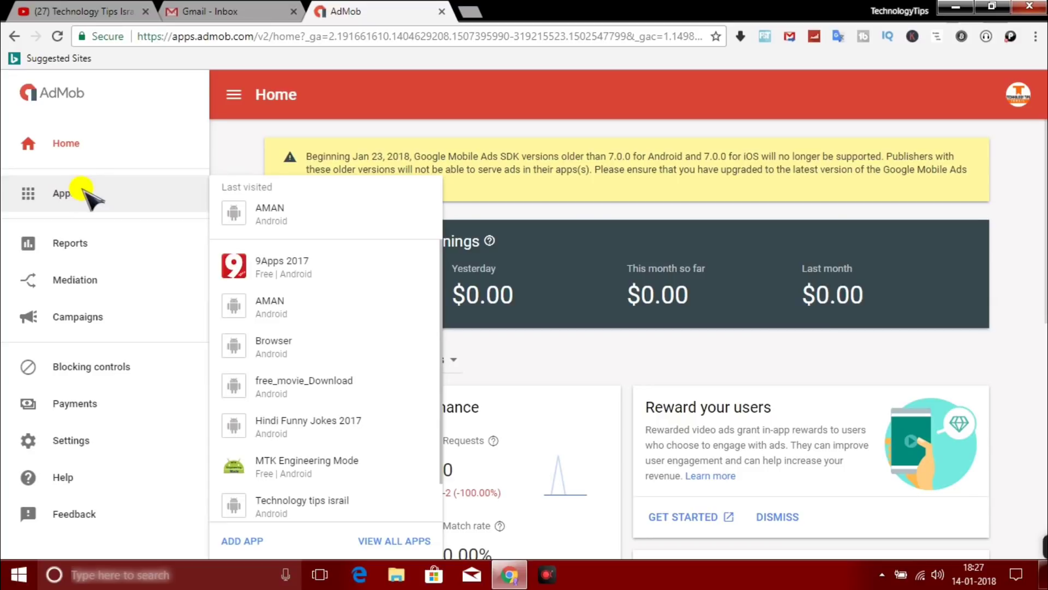
{"action": "left_click", "coordinate": [281, 216]}
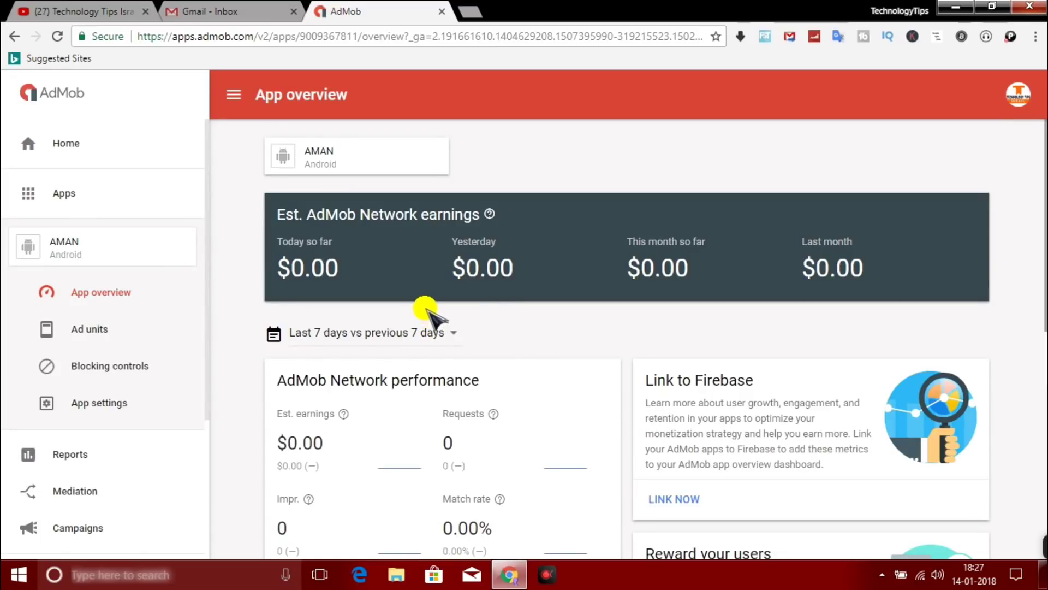
{"action": "scroll", "coordinate": [431, 316], "scroll_direction": "down", "scroll_amount": 8}
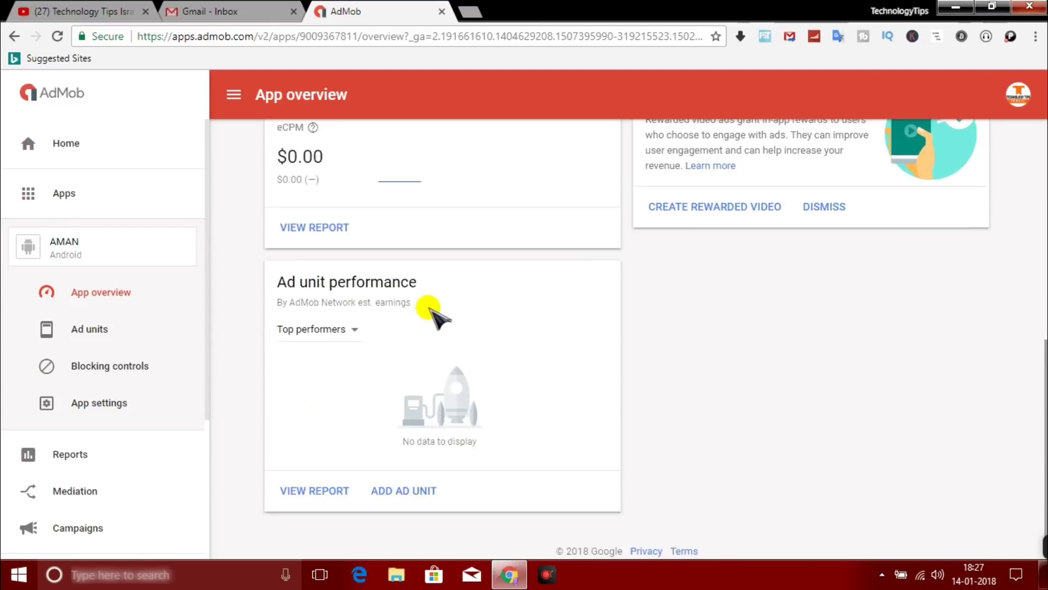
{"action": "scroll", "coordinate": [432, 309], "scroll_direction": "up", "scroll_amount": 8}
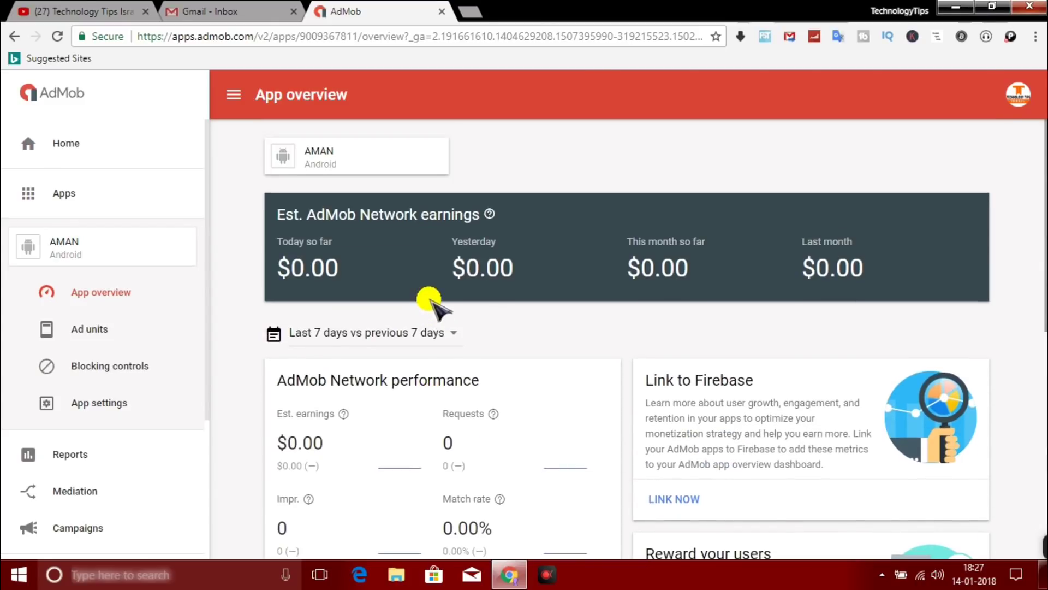
{"action": "scroll", "coordinate": [431, 299], "scroll_direction": "down", "scroll_amount": 8}
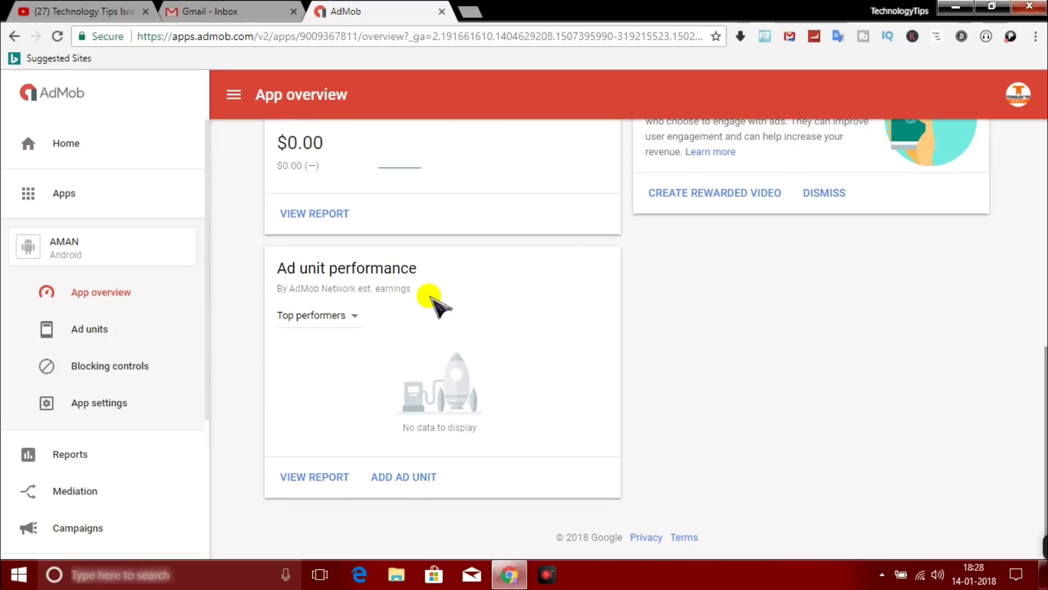
{"action": "scroll", "coordinate": [432, 299], "scroll_direction": "up", "scroll_amount": 8}
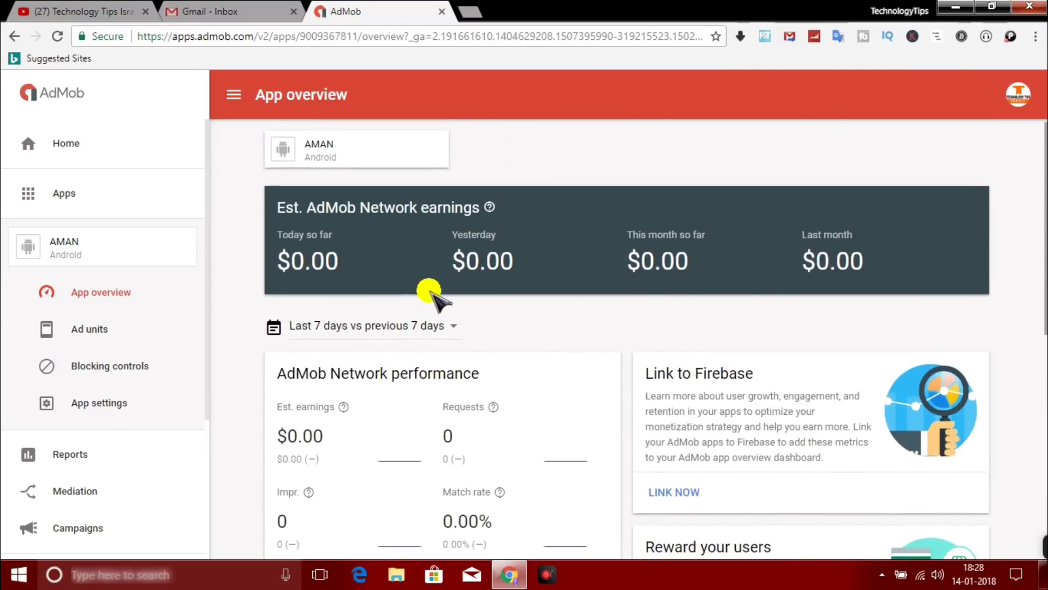
{"action": "scroll", "coordinate": [432, 290], "scroll_direction": "down", "scroll_amount": 8}
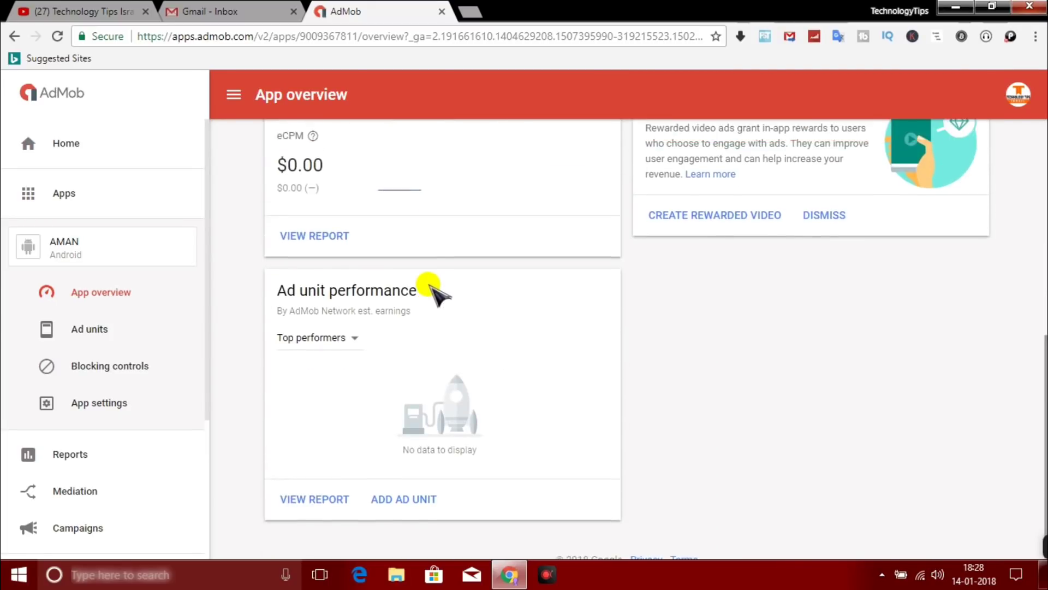
{"action": "scroll", "coordinate": [436, 292], "scroll_direction": "up", "scroll_amount": 5}
{"action": "scroll", "coordinate": [431, 284], "scroll_direction": "up", "scroll_amount": 3}
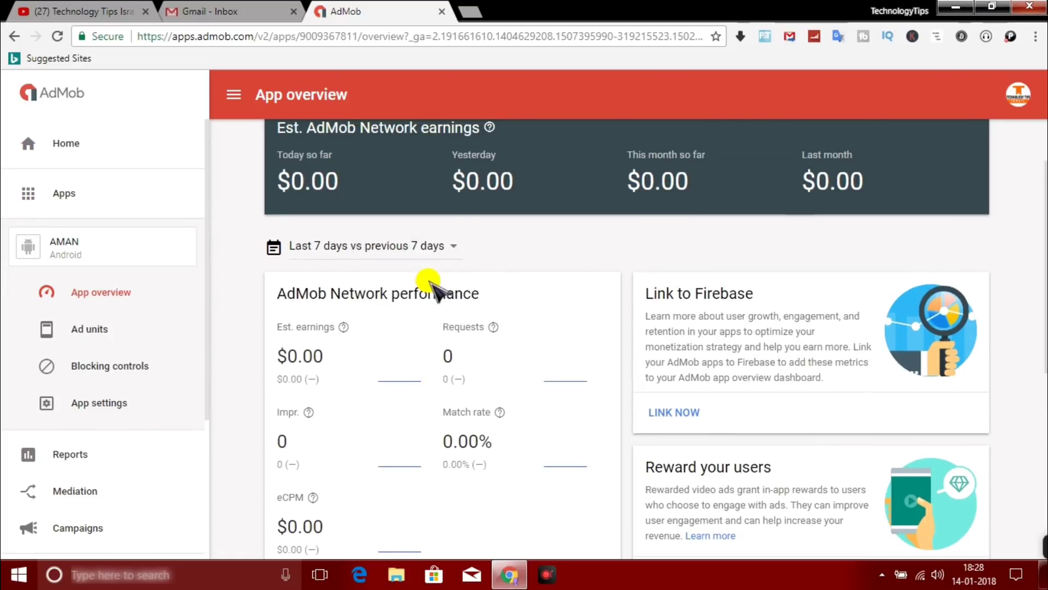
{"action": "scroll", "coordinate": [558, 251], "scroll_direction": "down", "scroll_amount": 7}
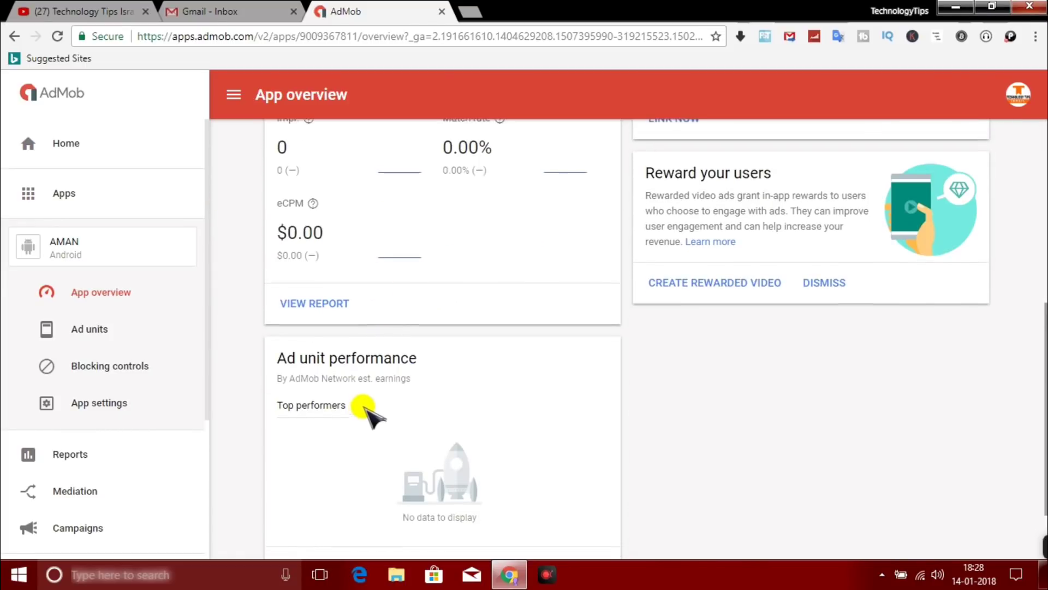
{"action": "scroll", "coordinate": [573, 344], "scroll_direction": "up", "scroll_amount": 7}
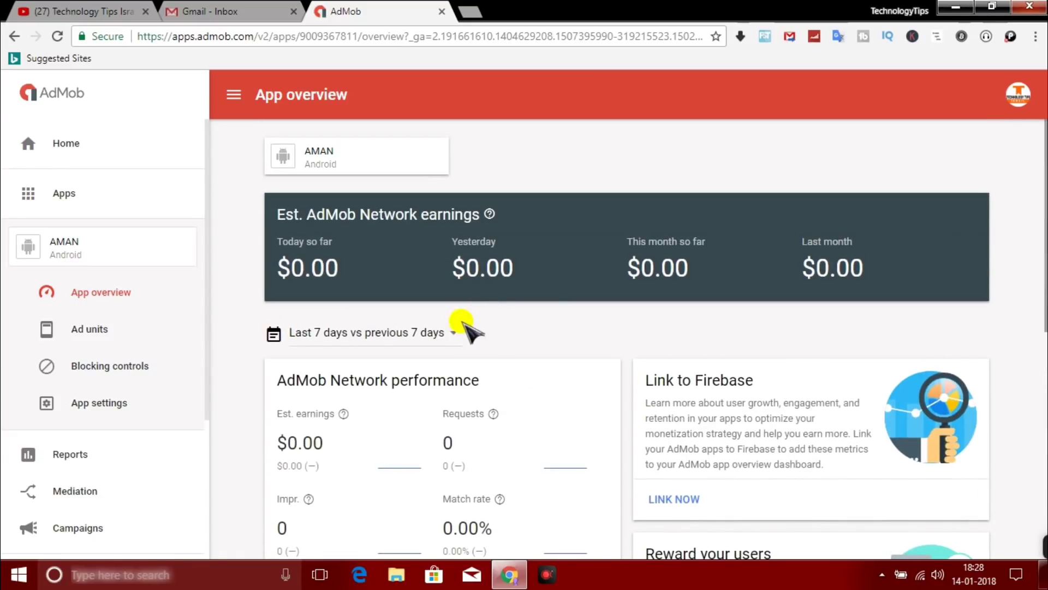
{"action": "scroll", "coordinate": [467, 325], "scroll_direction": "down", "scroll_amount": 8}
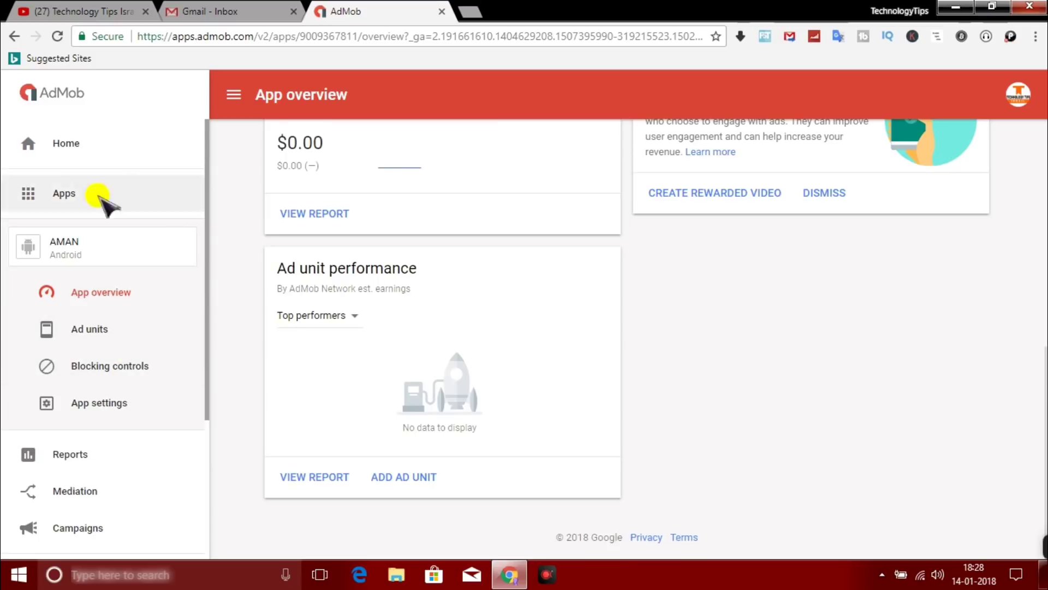
- Open the AMAN app's Banner ad unit for editing and expand its advanced settings
{"action": "left_click", "coordinate": [83, 330]}
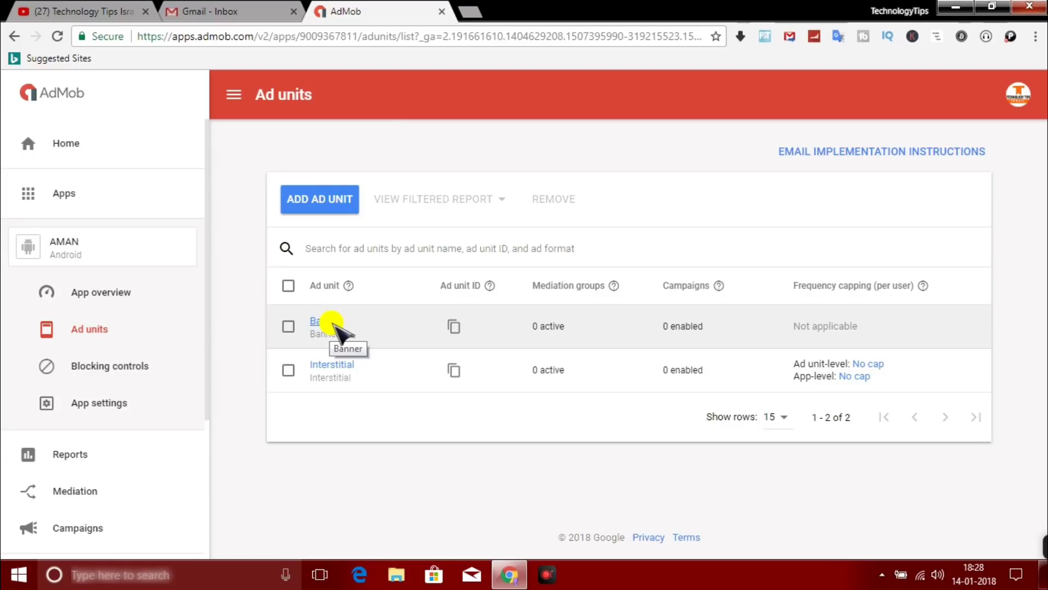
{"action": "left_click", "coordinate": [333, 322]}
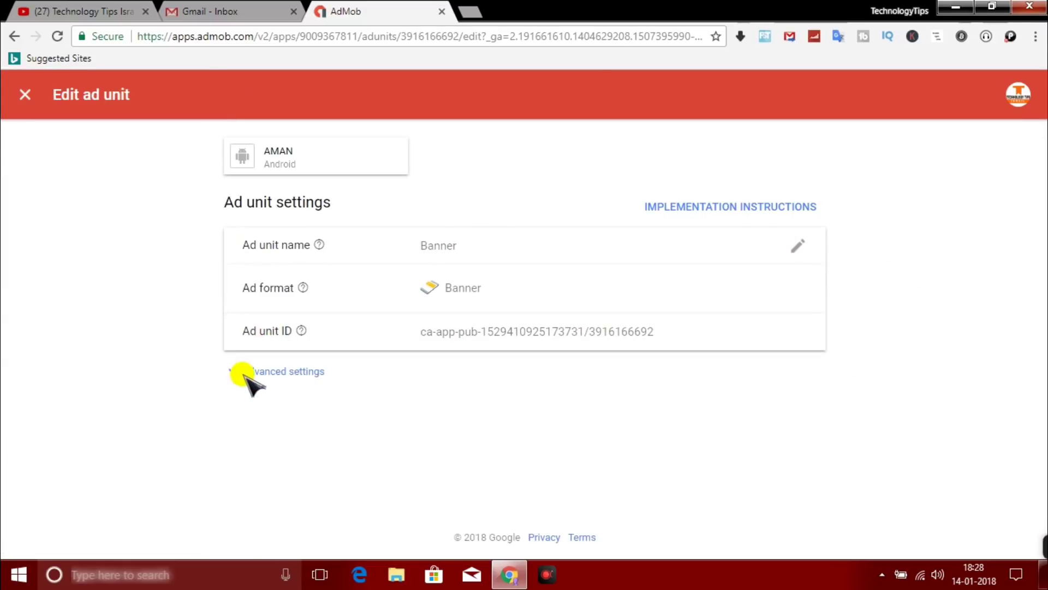
{"action": "left_click", "coordinate": [274, 372]}
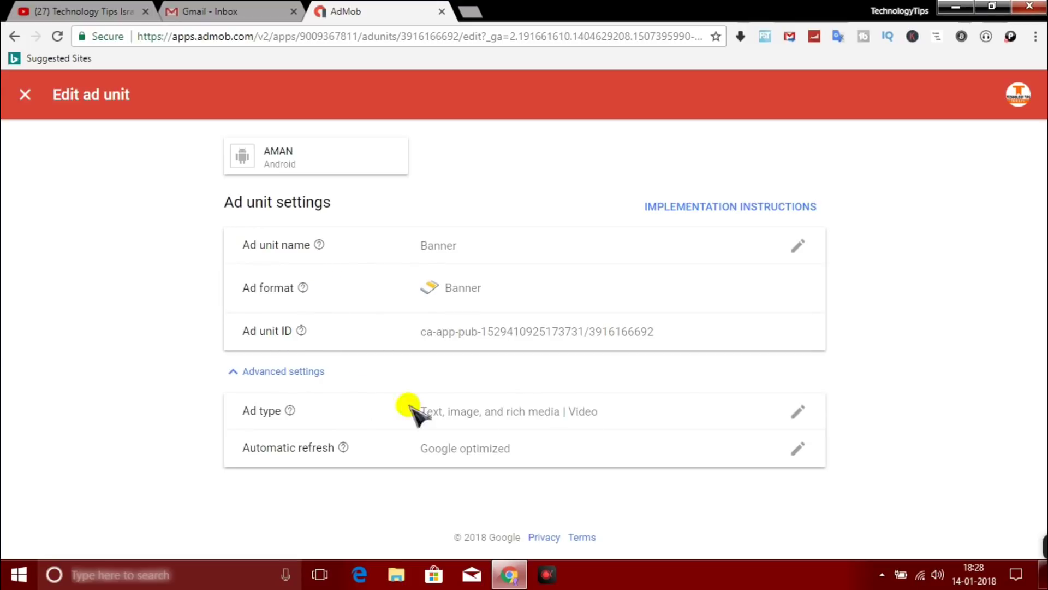
- Open the Banner ad unit's automatic refresh for editing and try a Custom refresh rate of 120 seconds
{"action": "left_click", "coordinate": [798, 455]}
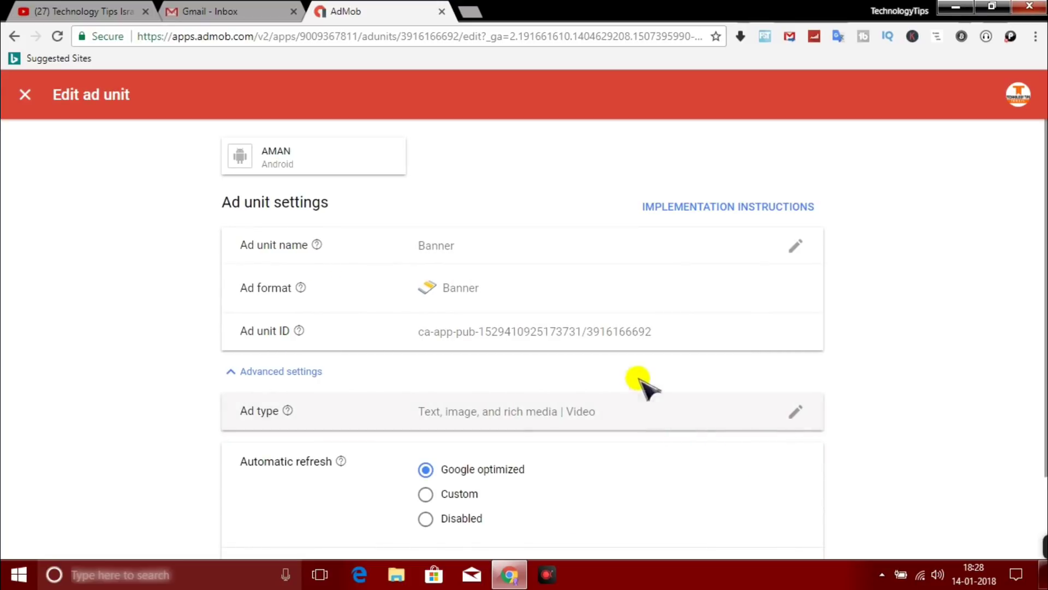
{"action": "scroll", "coordinate": [732, 389], "scroll_direction": "down", "scroll_amount": 2}
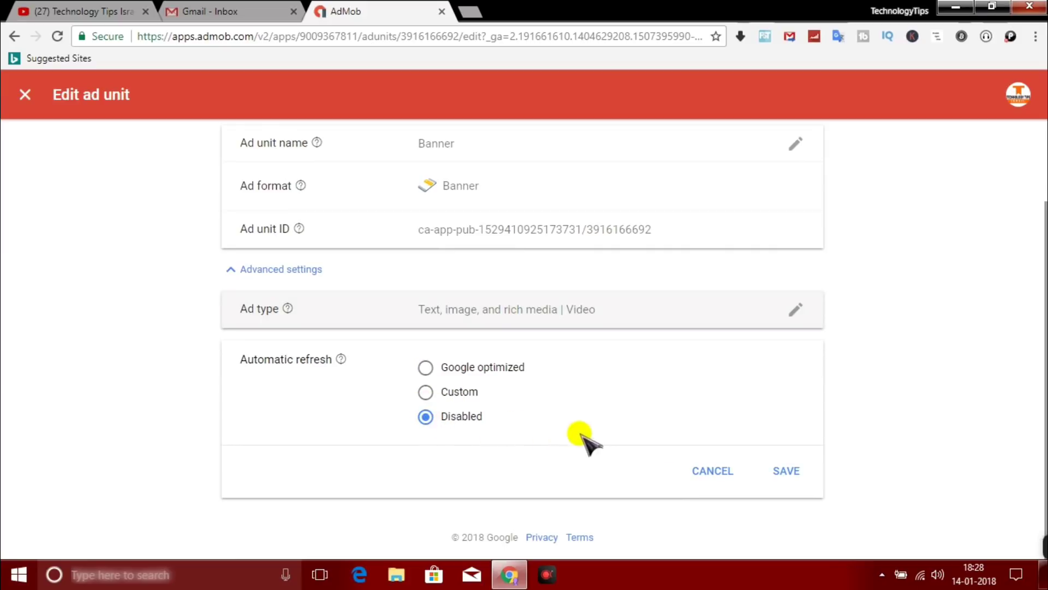
{"action": "left_click", "coordinate": [427, 392]}
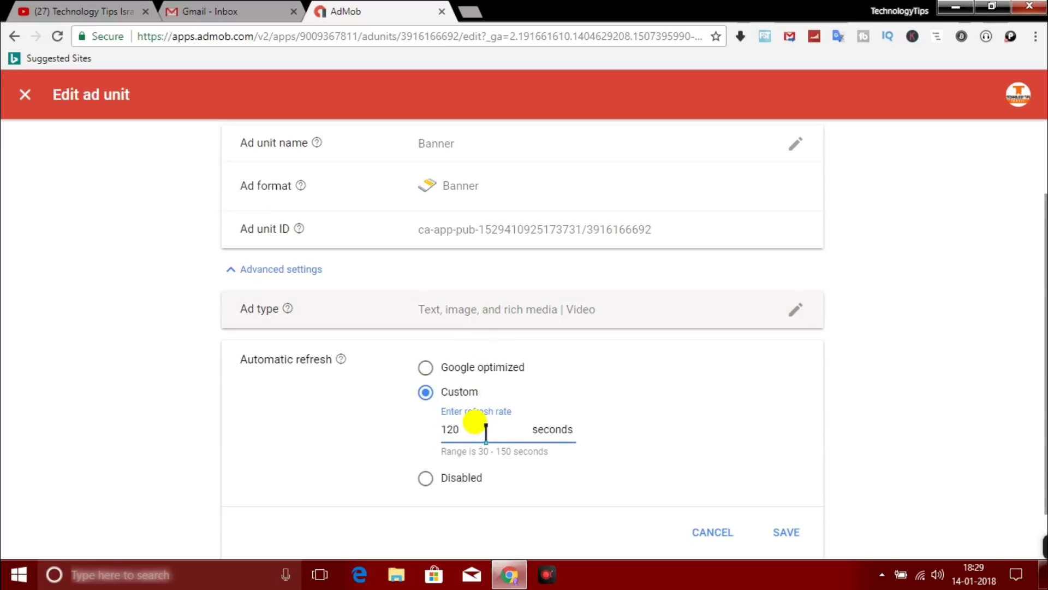
{"action": "scroll", "coordinate": [552, 379], "scroll_direction": "up", "scroll_amount": 1}
{"action": "scroll", "coordinate": [555, 382], "scroll_direction": "down", "scroll_amount": 2}
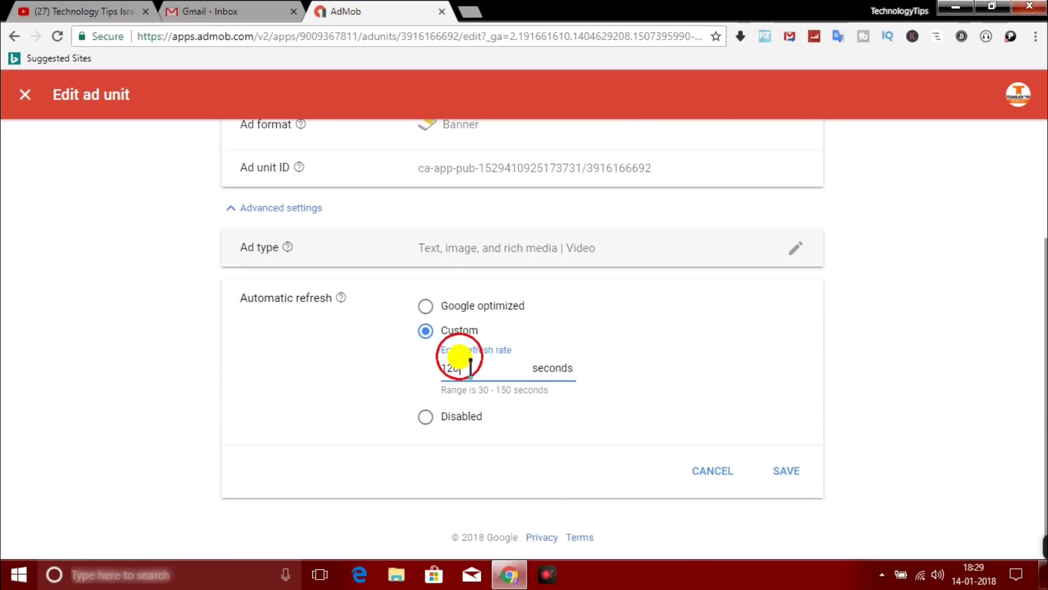
{"action": "left_click_drag", "start_coordinate": [470, 366], "coordinate": [494, 385]}
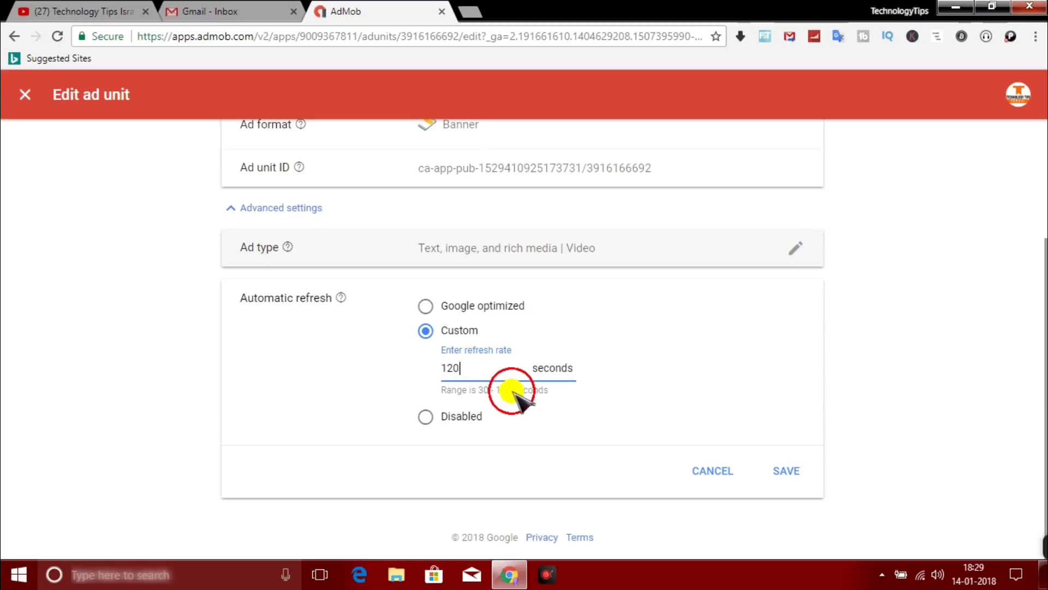
{"action": "left_click_drag", "start_coordinate": [457, 367], "coordinate": [439, 367]}
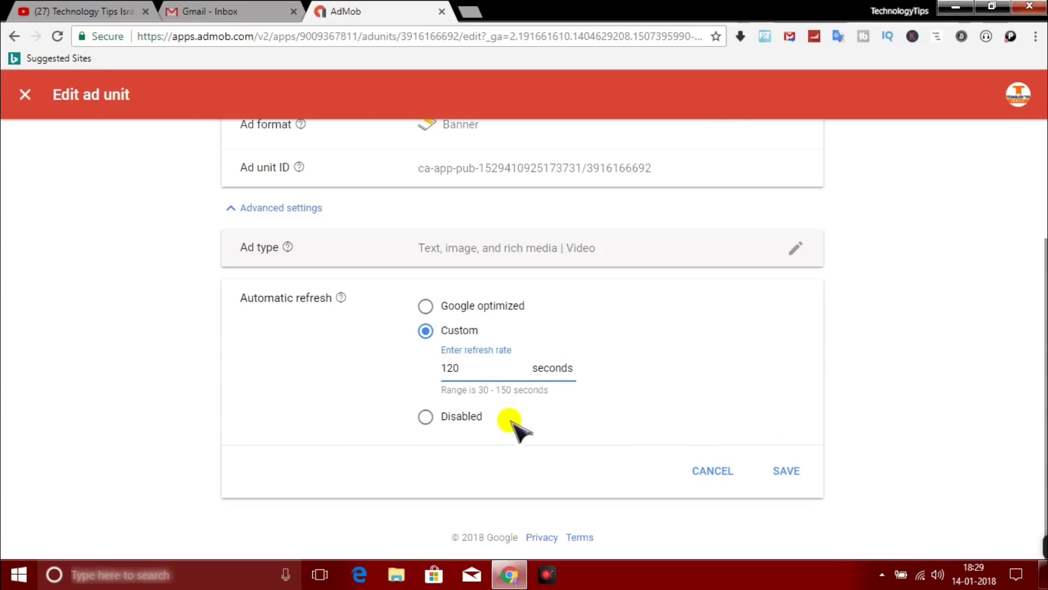
- Try the Disabled option for automatic refresh and switch it back to Google optimized
{"action": "left_click", "coordinate": [427, 418]}
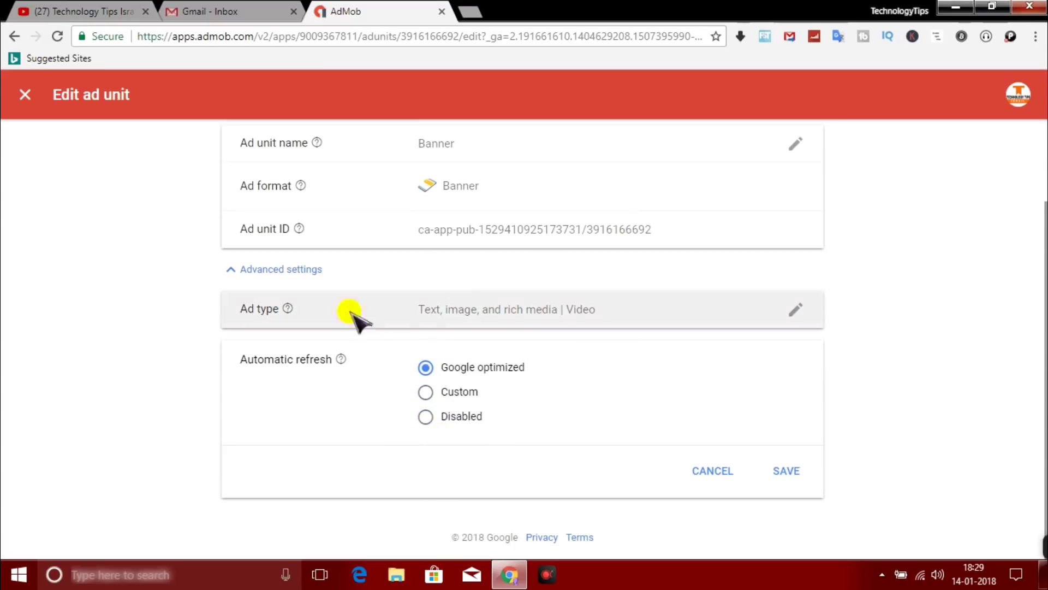
{"action": "scroll", "coordinate": [622, 393], "scroll_direction": "up", "scroll_amount": 2}
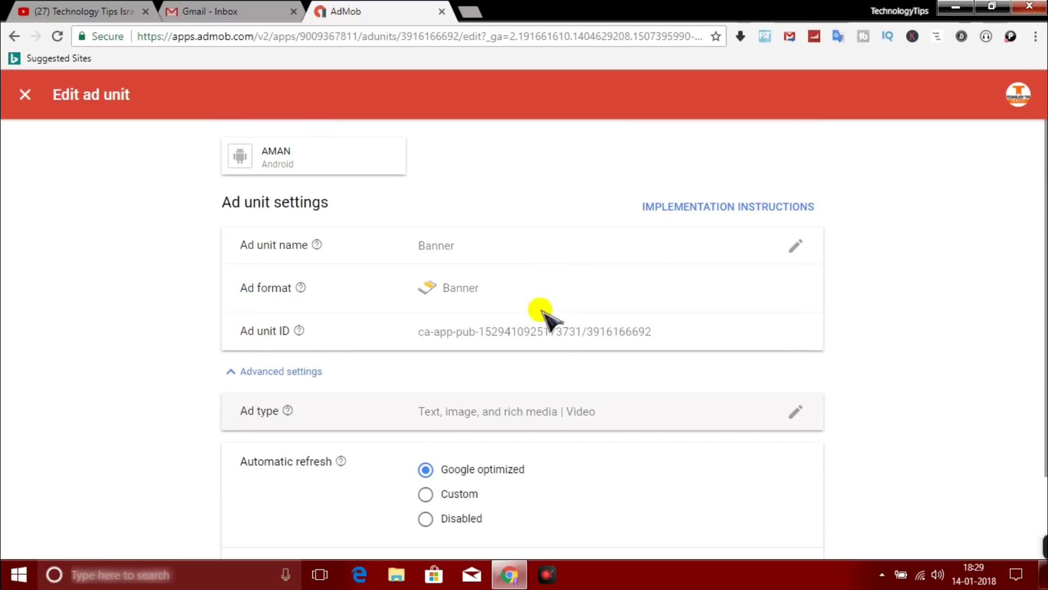
{"action": "scroll", "coordinate": [611, 416], "scroll_direction": "down", "scroll_amount": 2}
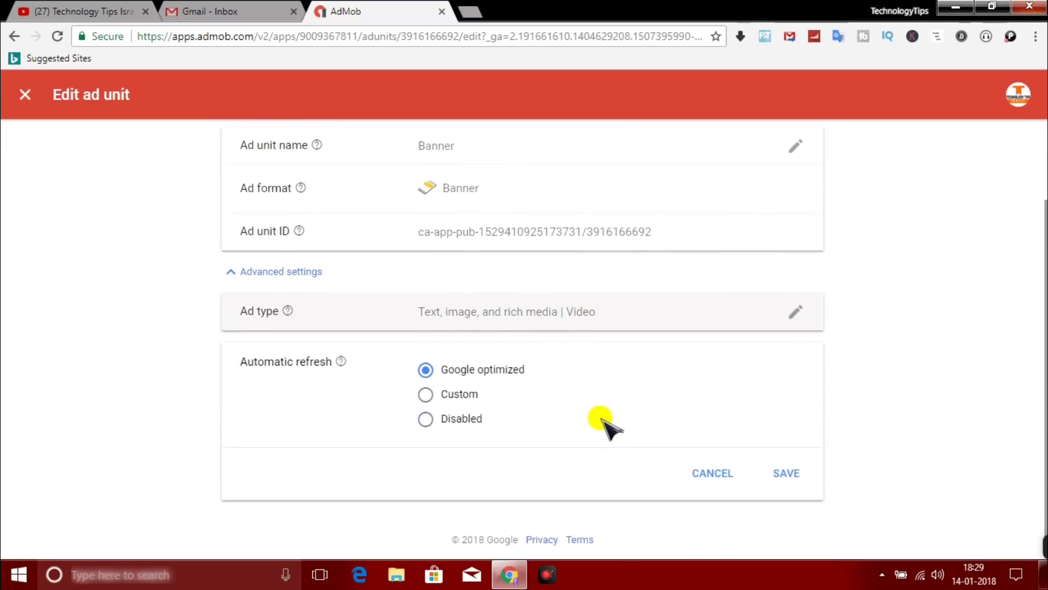
{"action": "scroll", "coordinate": [603, 424], "scroll_direction": "up", "scroll_amount": 2}
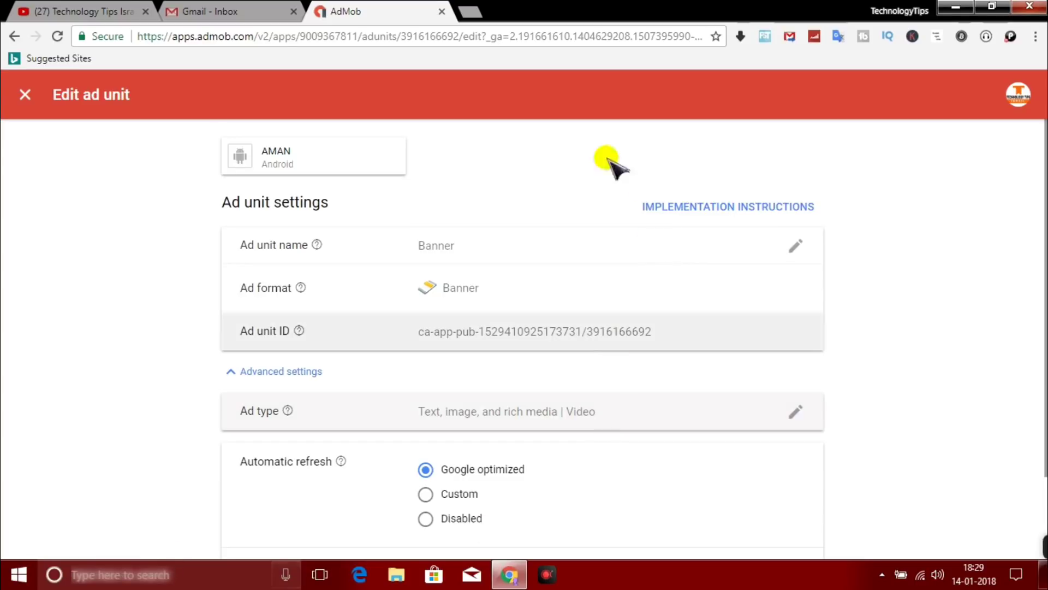
- Open the Banner ad unit's name for editing and close the ad unit without saving
{"action": "left_click", "coordinate": [798, 249]}
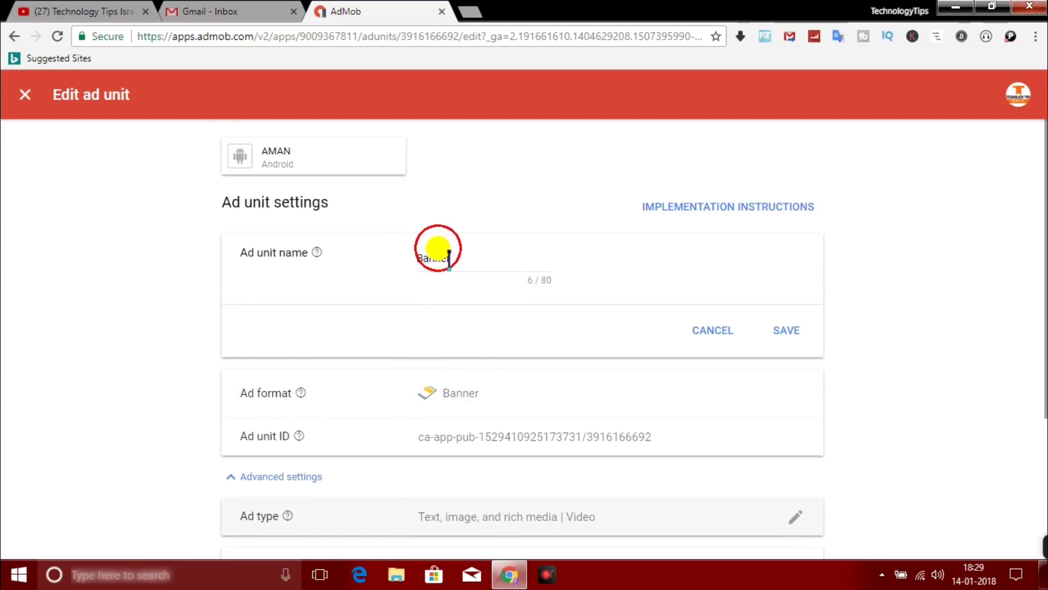
{"action": "left_click_drag", "start_coordinate": [449, 257], "coordinate": [358, 265]}
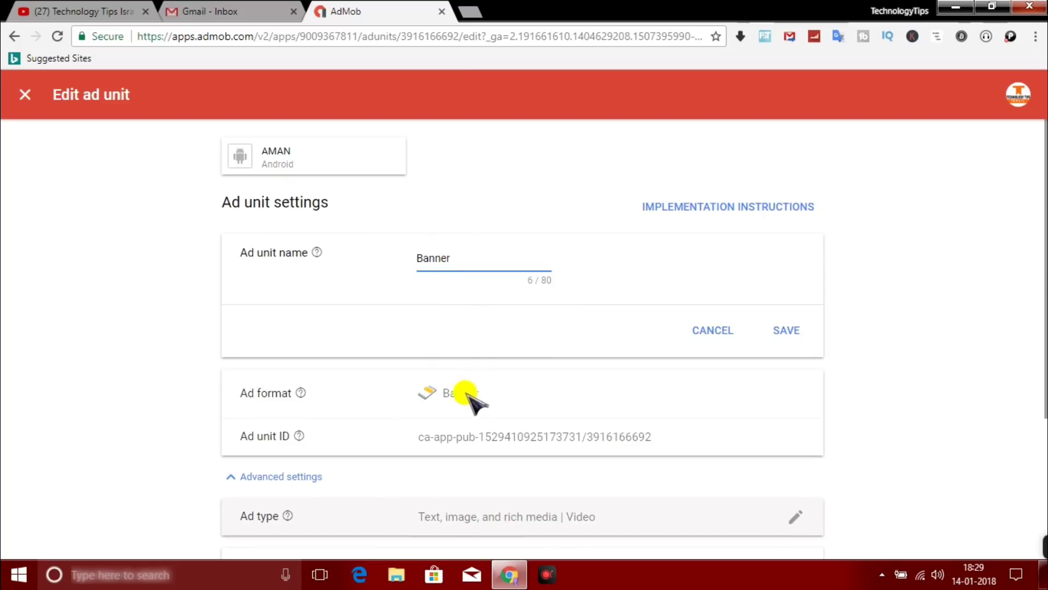
{"action": "left_click", "coordinate": [463, 255]}
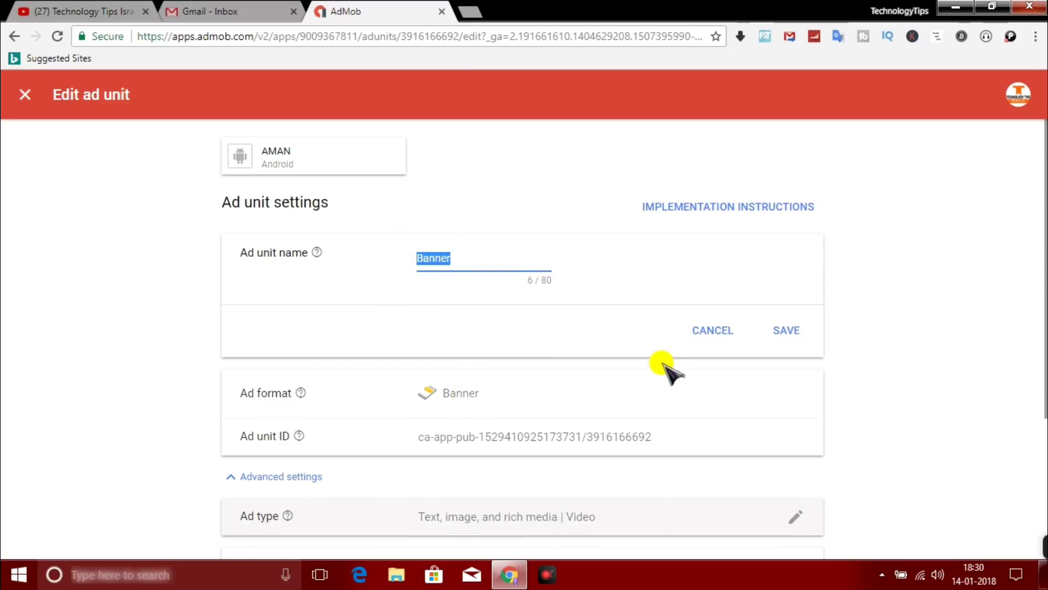
{"action": "scroll", "coordinate": [896, 495], "scroll_direction": "down", "scroll_amount": 4}
{"action": "scroll", "coordinate": [364, 382], "scroll_direction": "up", "scroll_amount": 4}
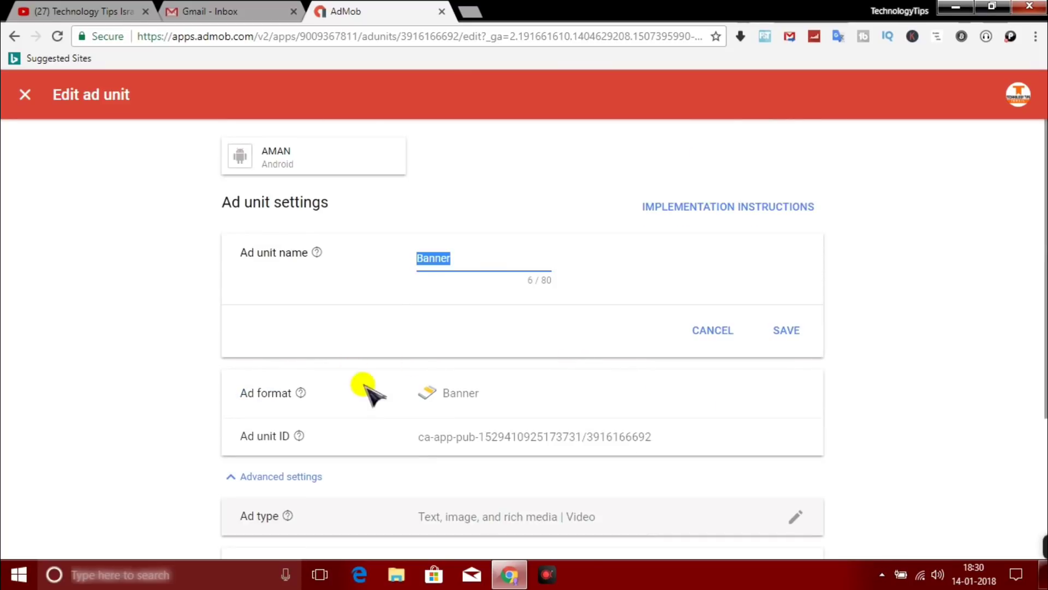
{"action": "left_click", "coordinate": [23, 97]}
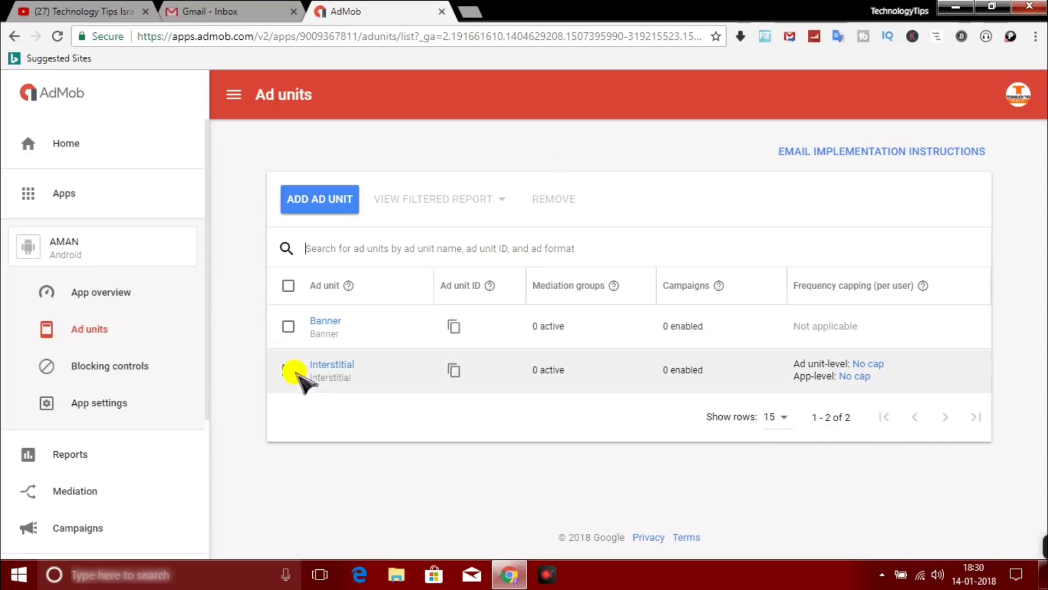
- Open the Interstitial ad unit, expand its advanced settings and open frequency capping for editing
{"action": "left_click", "coordinate": [338, 367]}
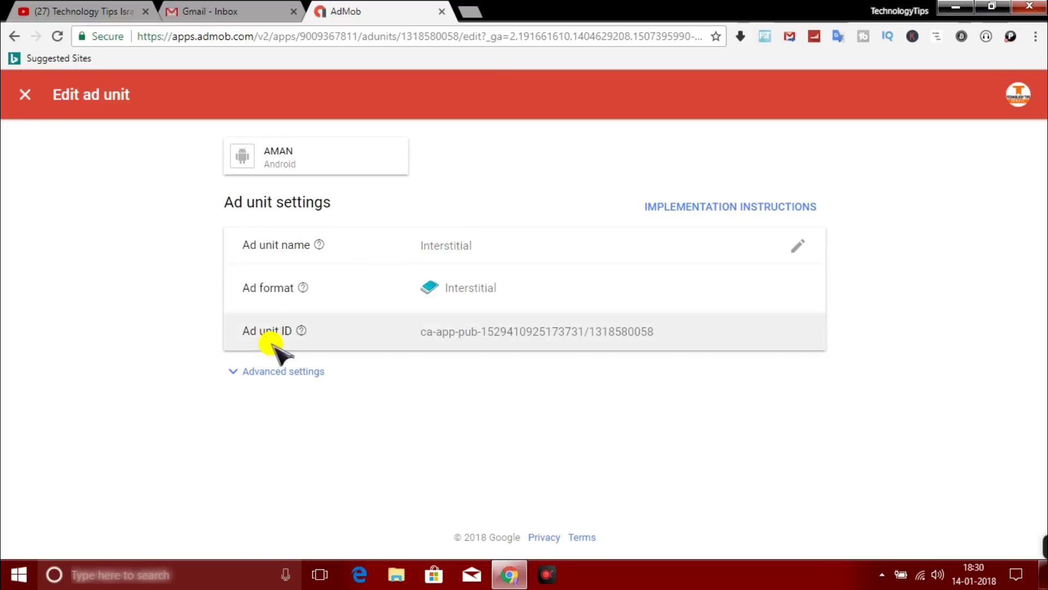
{"action": "left_click", "coordinate": [284, 372]}
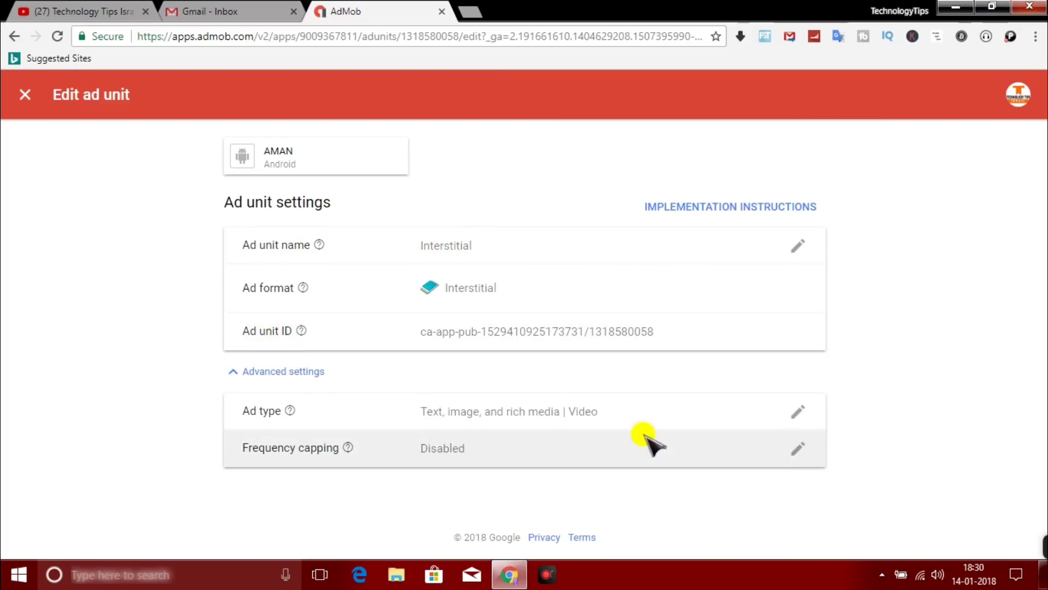
{"action": "double_click", "coordinate": [474, 453]}
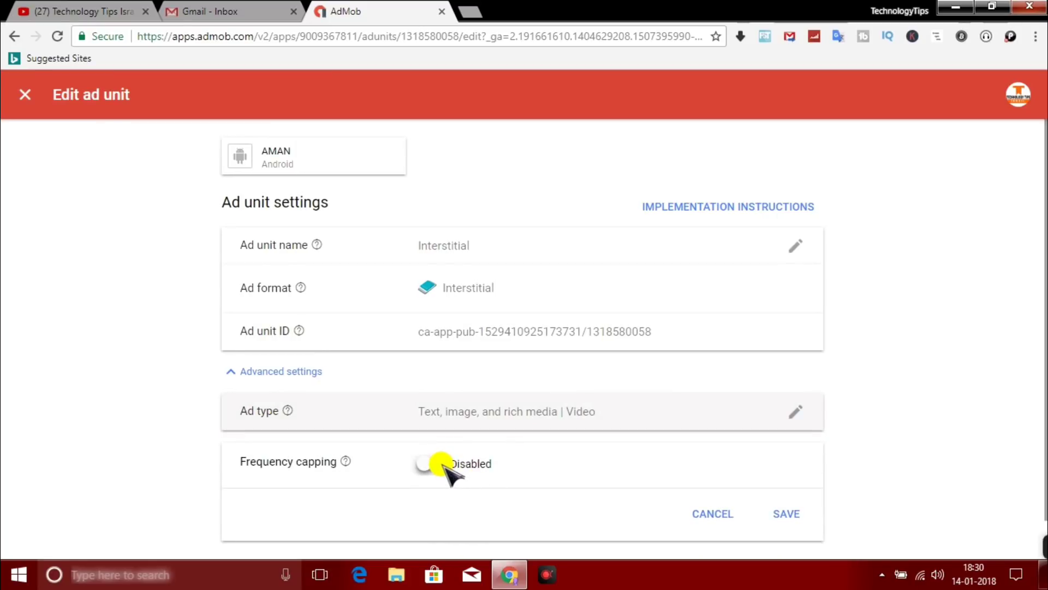
- Enable frequency capping with a limit of 1 impression per user per 30 minutes
{"action": "left_click", "coordinate": [442, 463]}
{"action": "scroll", "coordinate": [632, 445], "scroll_direction": "down", "scroll_amount": 2}
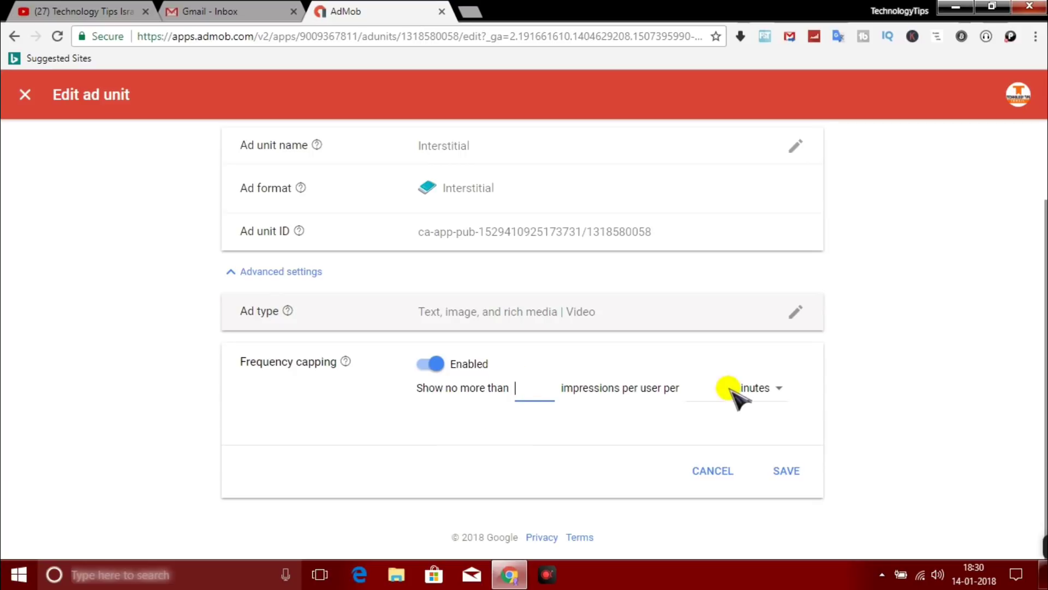
{"action": "left_click", "coordinate": [705, 386]}
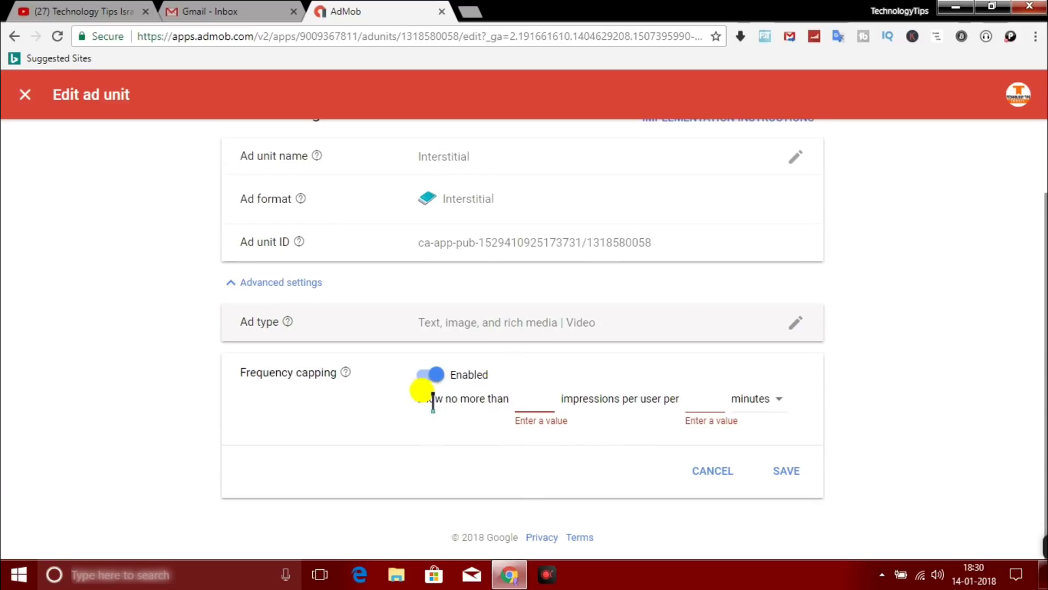
{"action": "left_click_drag", "start_coordinate": [417, 401], "coordinate": [528, 401]}
{"action": "left_click", "coordinate": [529, 401]}
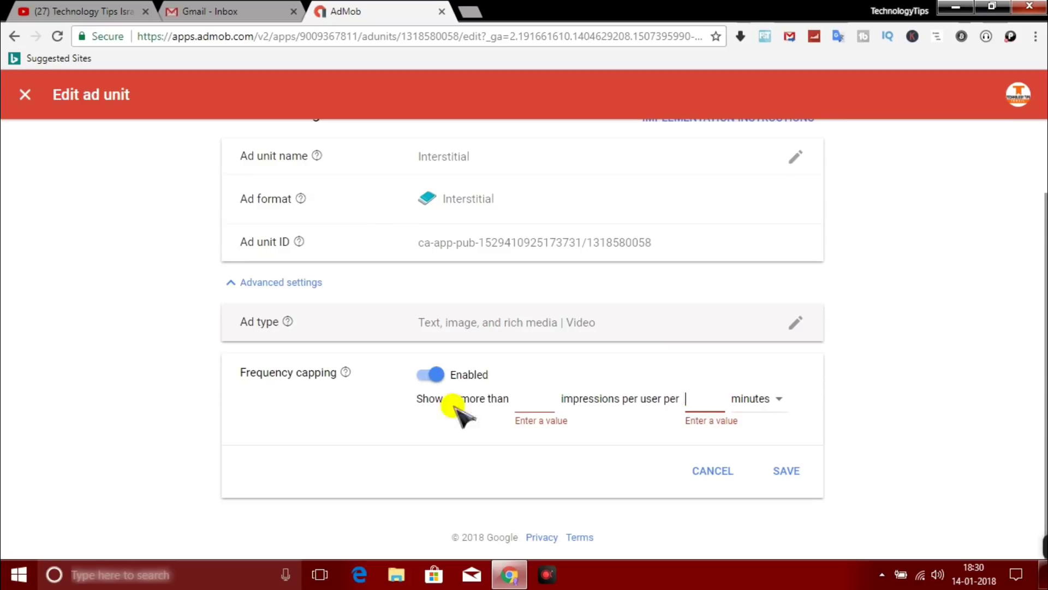
{"action": "left_click", "coordinate": [523, 401]}
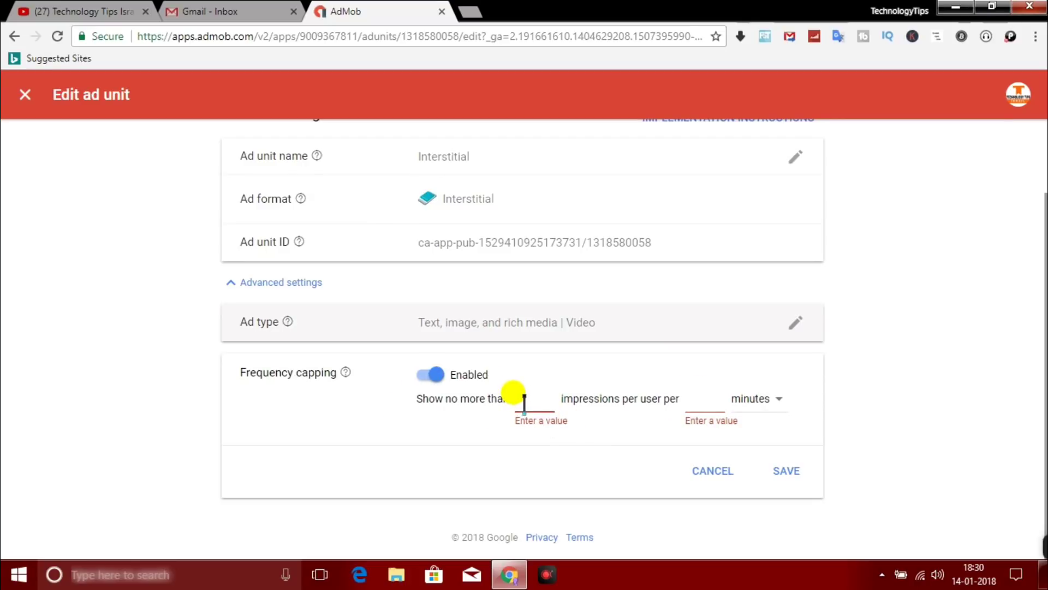
{"action": "type", "text": "1"}
{"action": "left_click", "coordinate": [605, 456]}
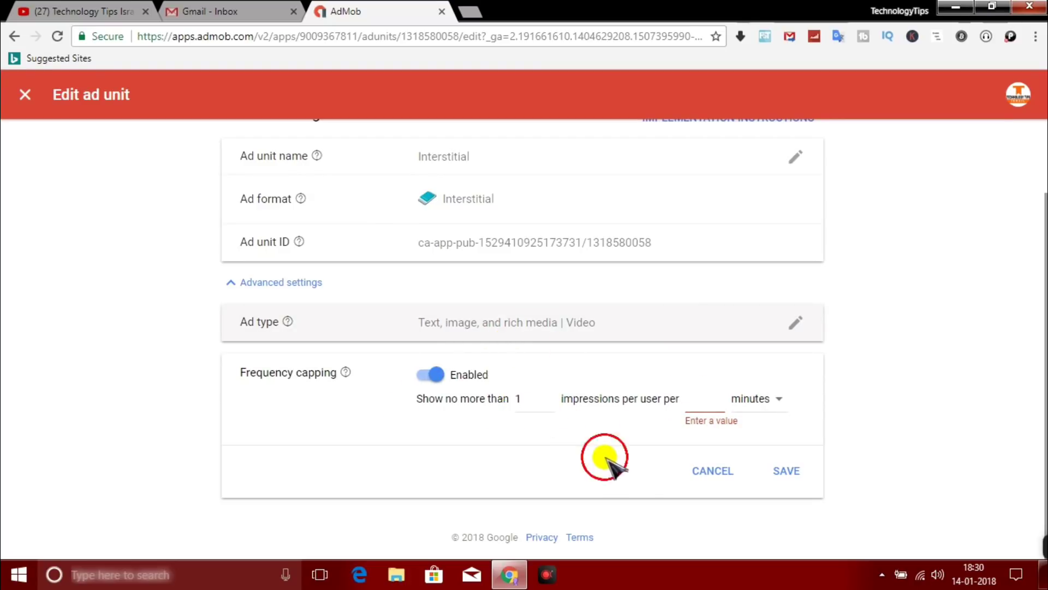
{"action": "left_click", "coordinate": [700, 399]}
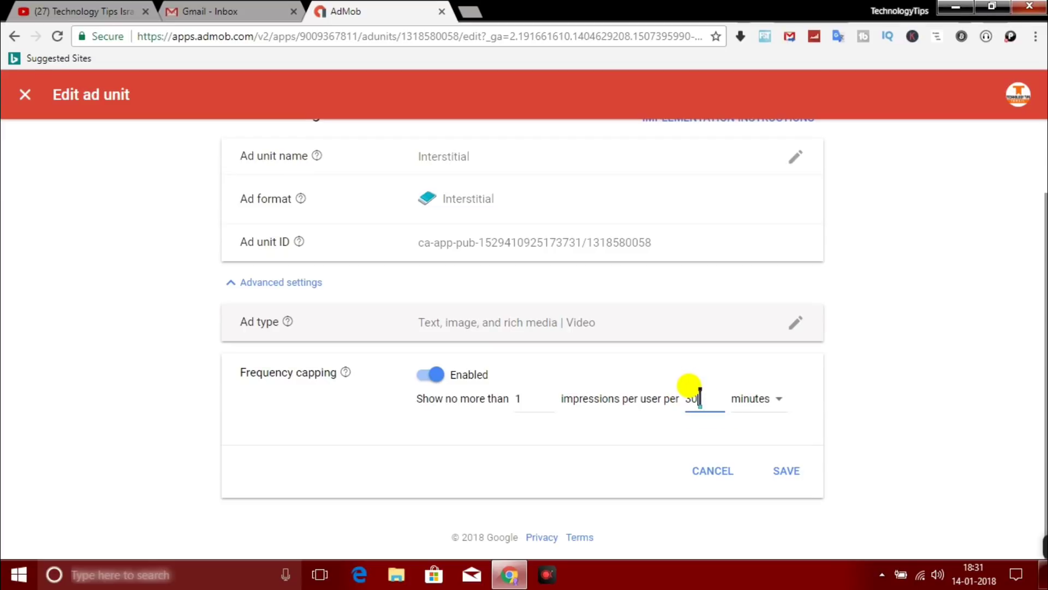
{"action": "left_click", "coordinate": [625, 468]}
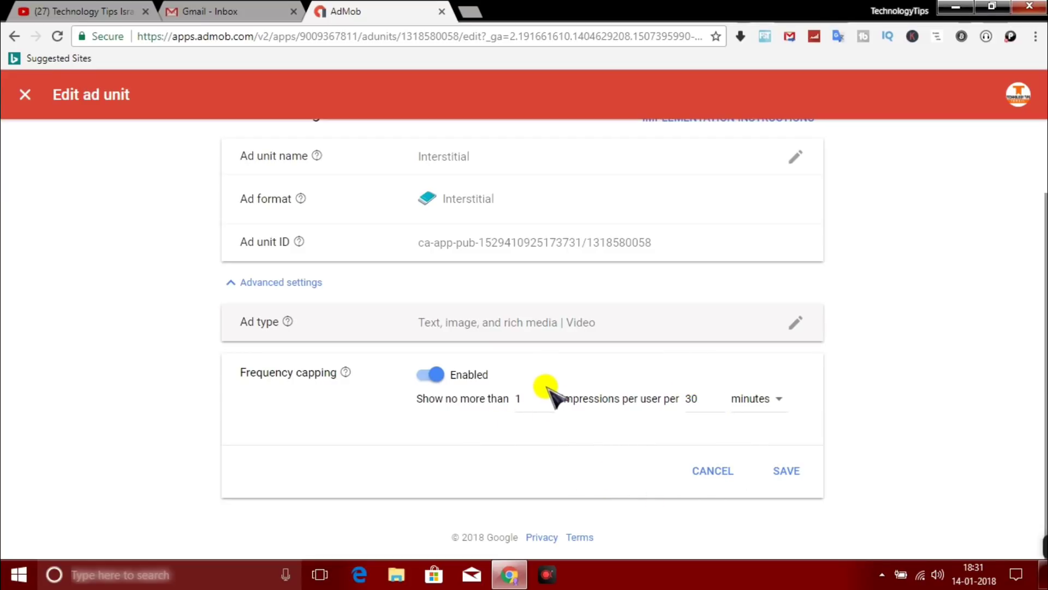
- Set the frequency cap to 100 impressions per user
{"action": "double_click", "coordinate": [521, 401]}
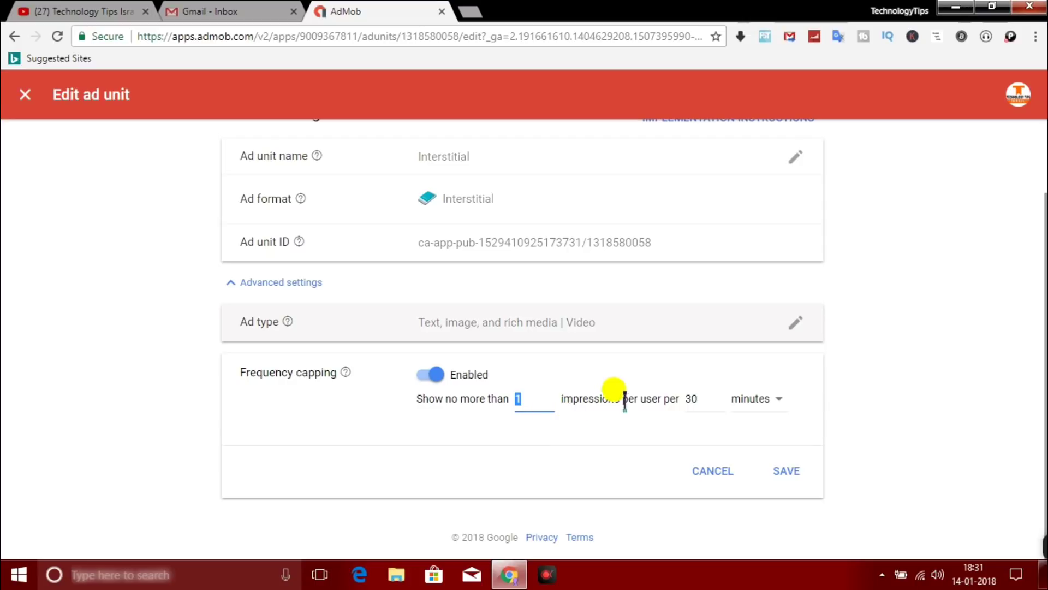
{"action": "double_click", "coordinate": [537, 398]}
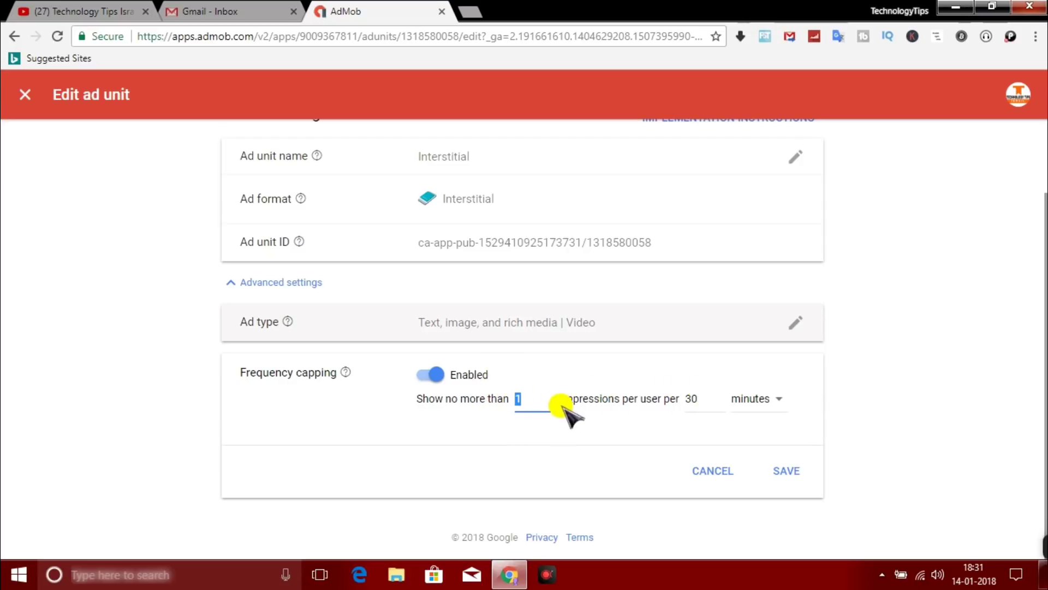
{"action": "left_click", "coordinate": [532, 401]}
{"action": "left_click_drag", "start_coordinate": [550, 394], "coordinate": [524, 397]}
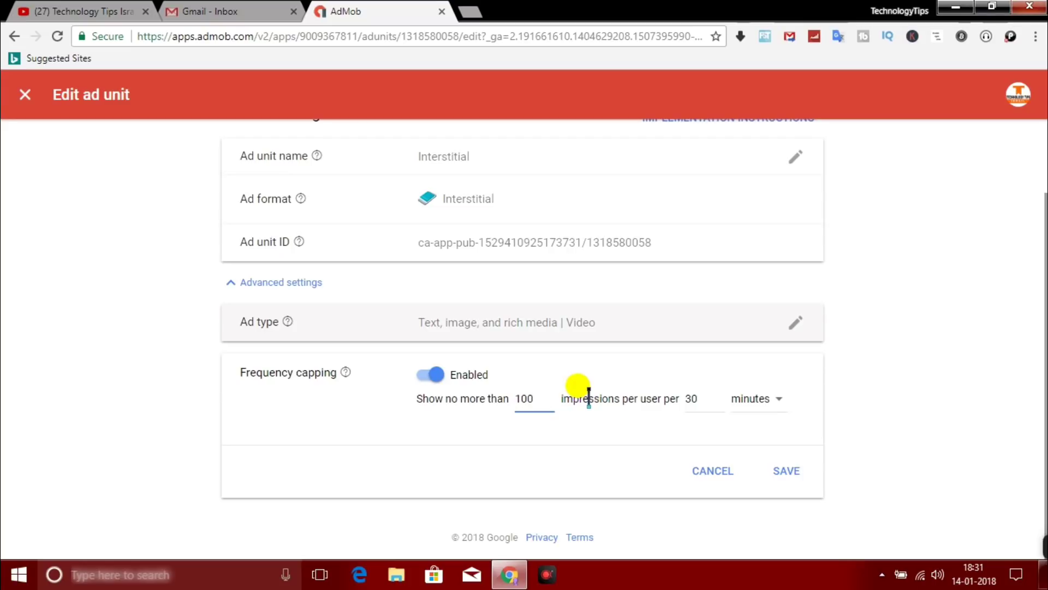
{"action": "left_click", "coordinate": [571, 451]}
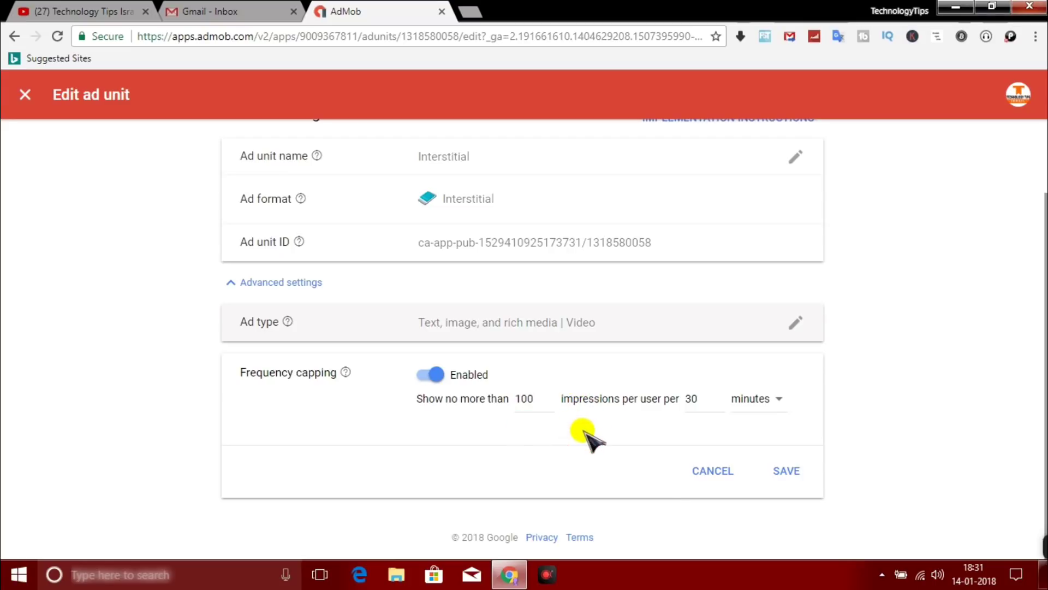
- Show the time unit choices for the frequency cap and cancel the frequency capping changes
{"action": "left_click", "coordinate": [776, 398]}
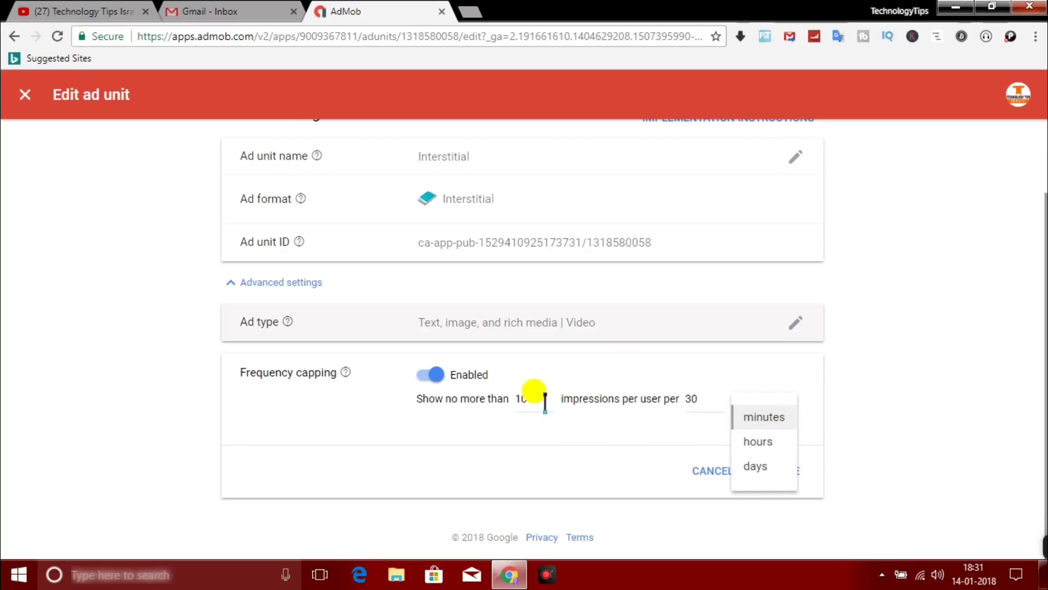
{"action": "left_click_drag", "start_coordinate": [542, 393], "coordinate": [495, 392]}
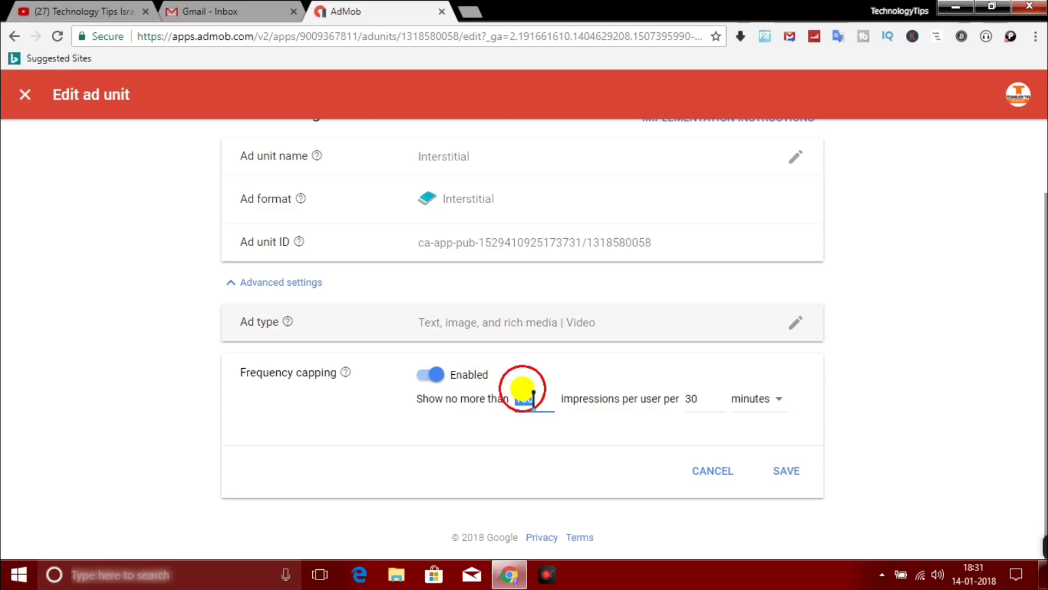
{"action": "left_click", "coordinate": [524, 392]}
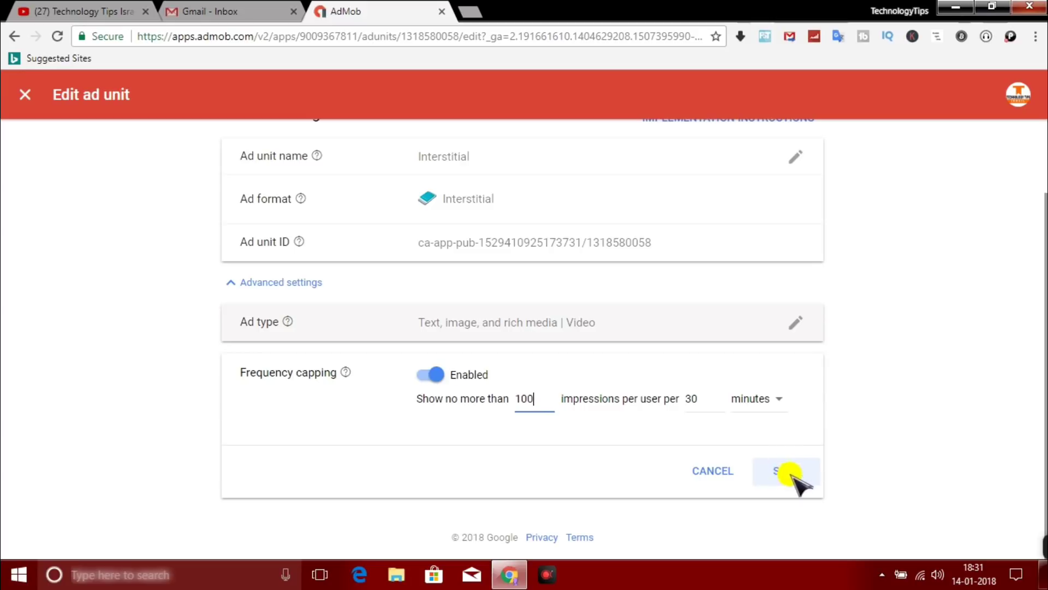
{"action": "double_click", "coordinate": [521, 398]}
{"action": "left_click", "coordinate": [713, 472]}
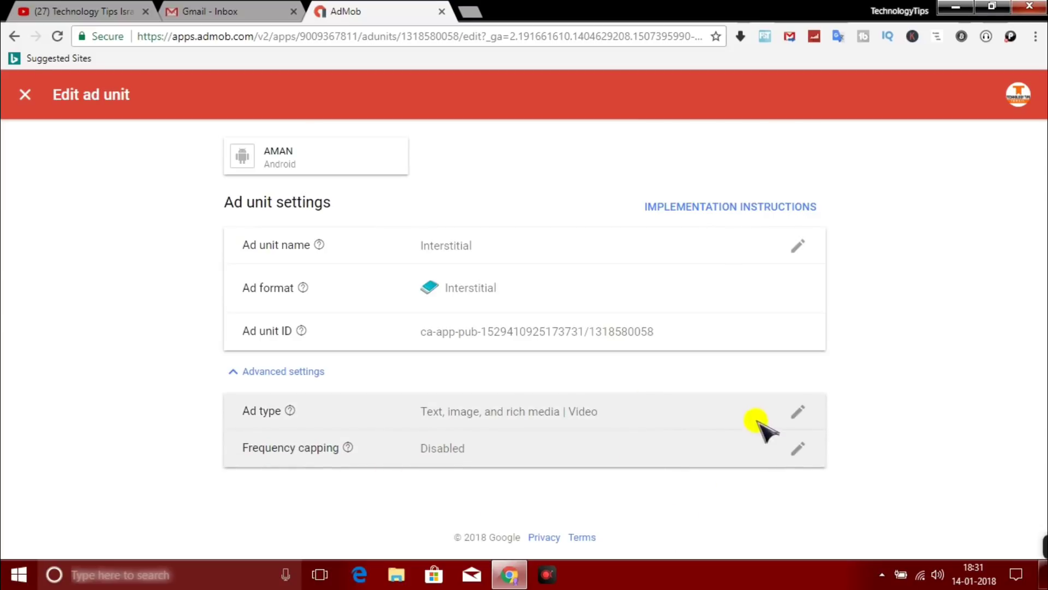
- Close the Interstitial ad unit and examine the network, app and ad unit performance on the home dashboard
{"action": "left_click", "coordinate": [22, 96]}
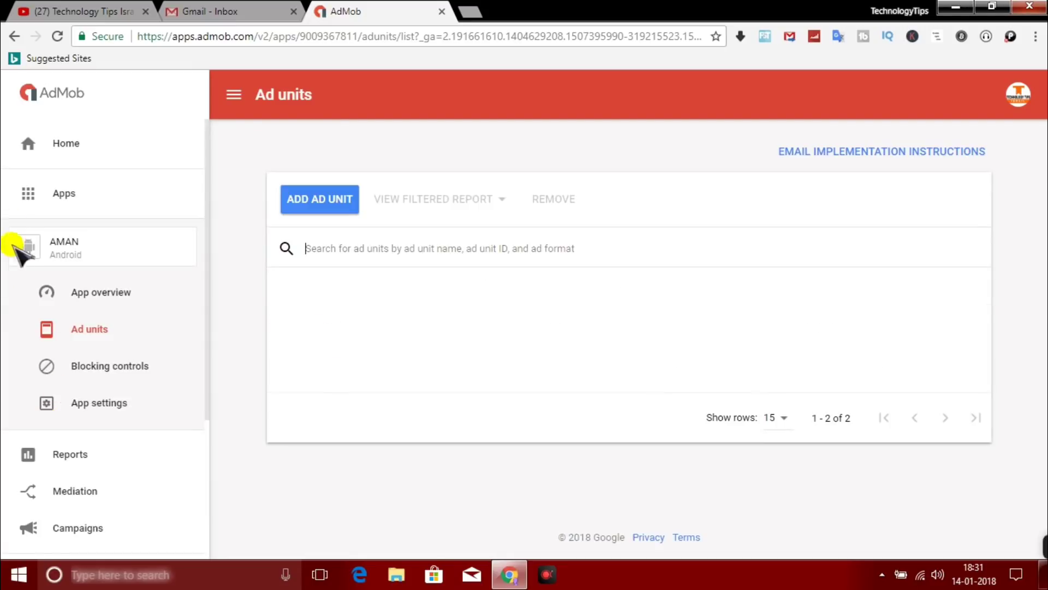
{"action": "left_click", "coordinate": [76, 154]}
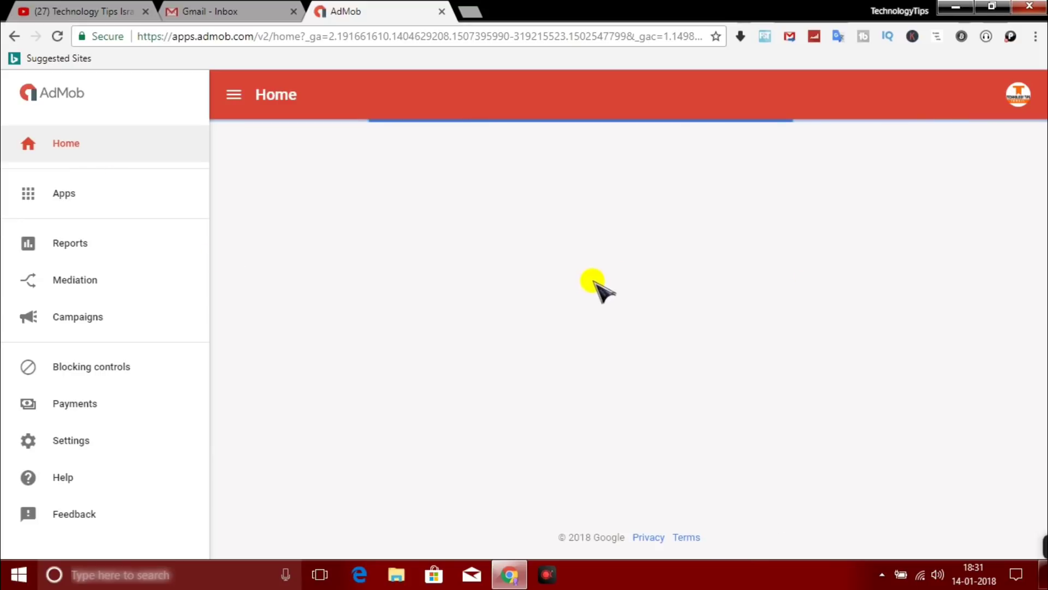
{"action": "scroll", "coordinate": [413, 483], "scroll_direction": "down", "scroll_amount": 5}
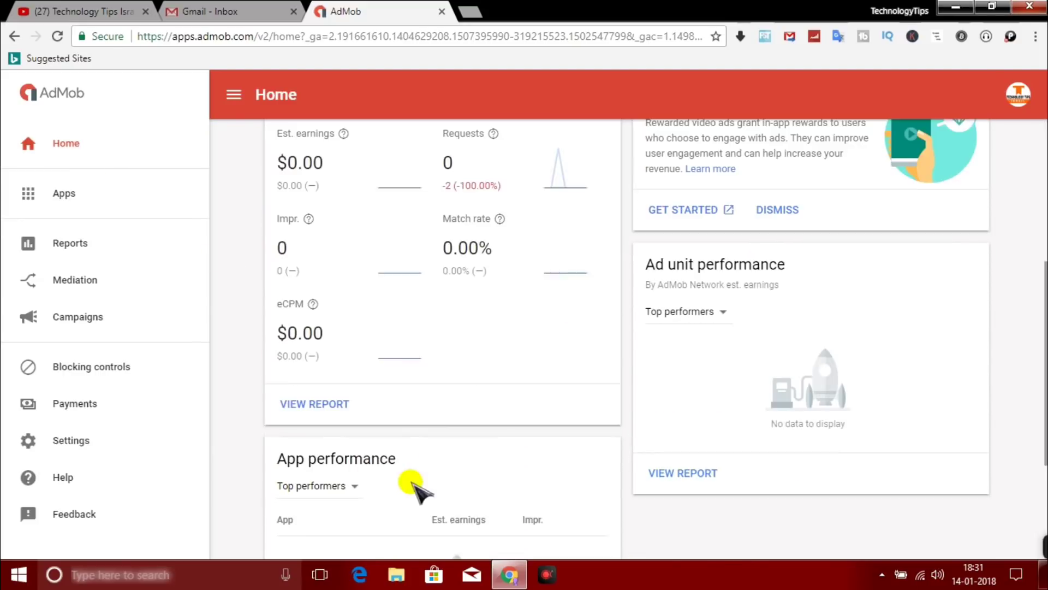
{"action": "scroll", "coordinate": [413, 483], "scroll_direction": "down", "scroll_amount": 5}
- Switch to the open YouTube channel page
{"action": "left_click", "coordinate": [77, 8]}
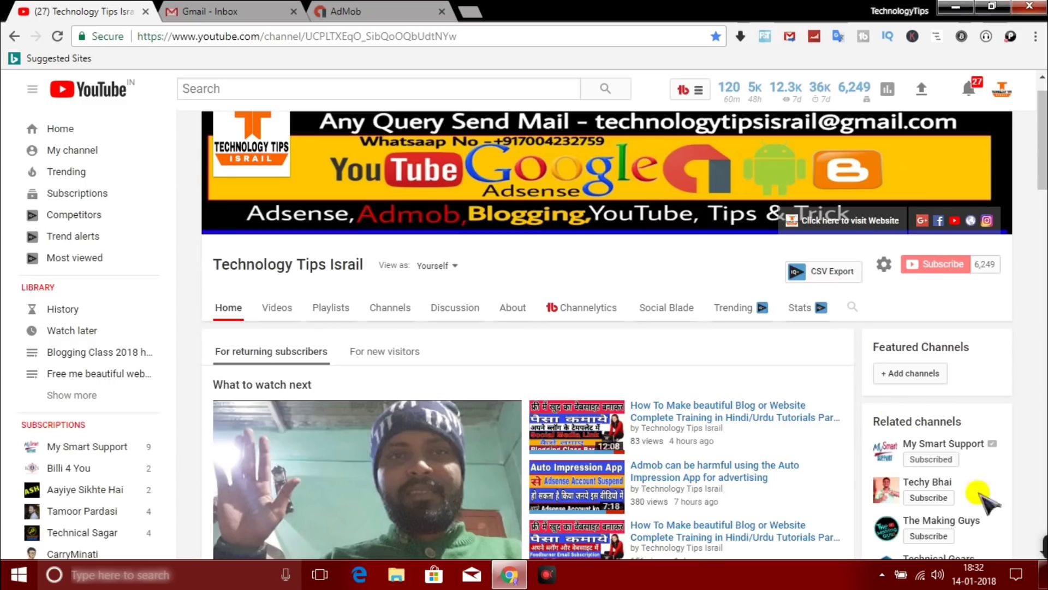
{"action": "mouse_move", "coordinate": [1042, 549]}
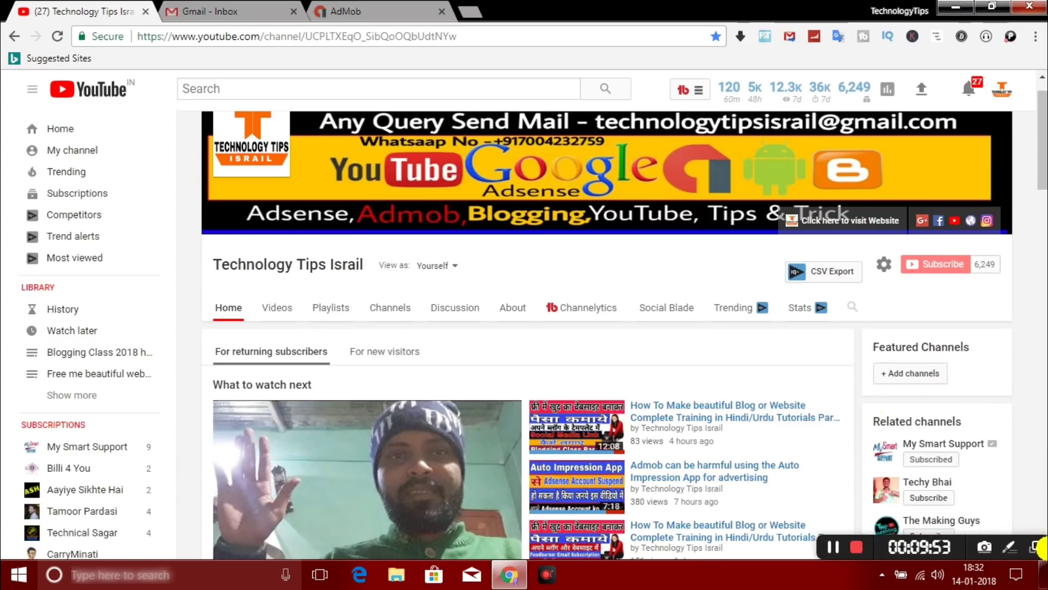